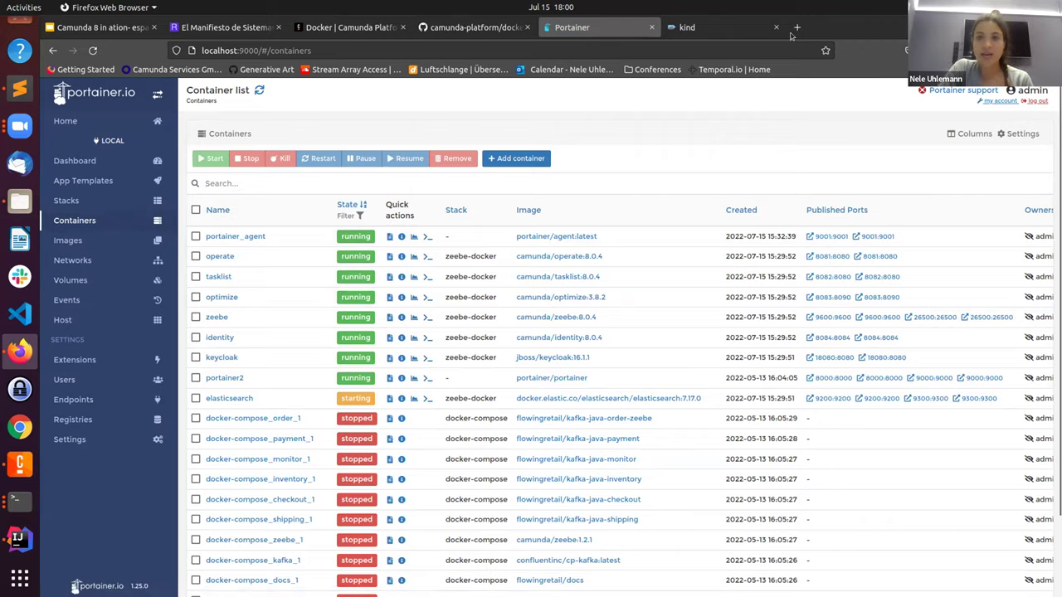
Step: In a new tab, load localhost:8080 and then localhost:8081
click(796, 27)
text(ope)
key(BackSpace)
key(BackSpace)
key(BackSpace)
key(BackSpace)
text(loc)
key(Return)
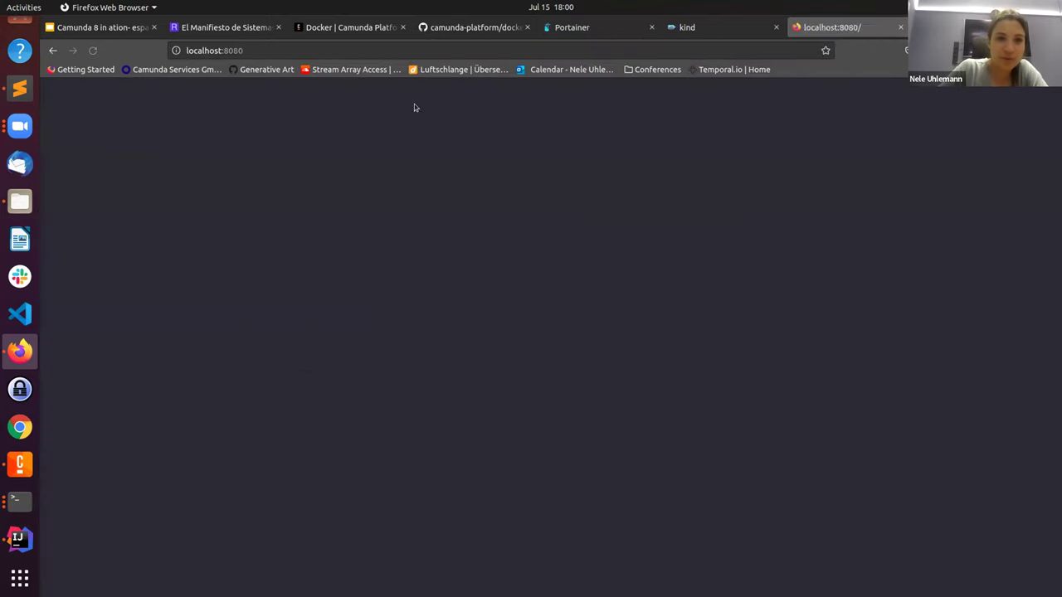
click(264, 41)
click(264, 41)
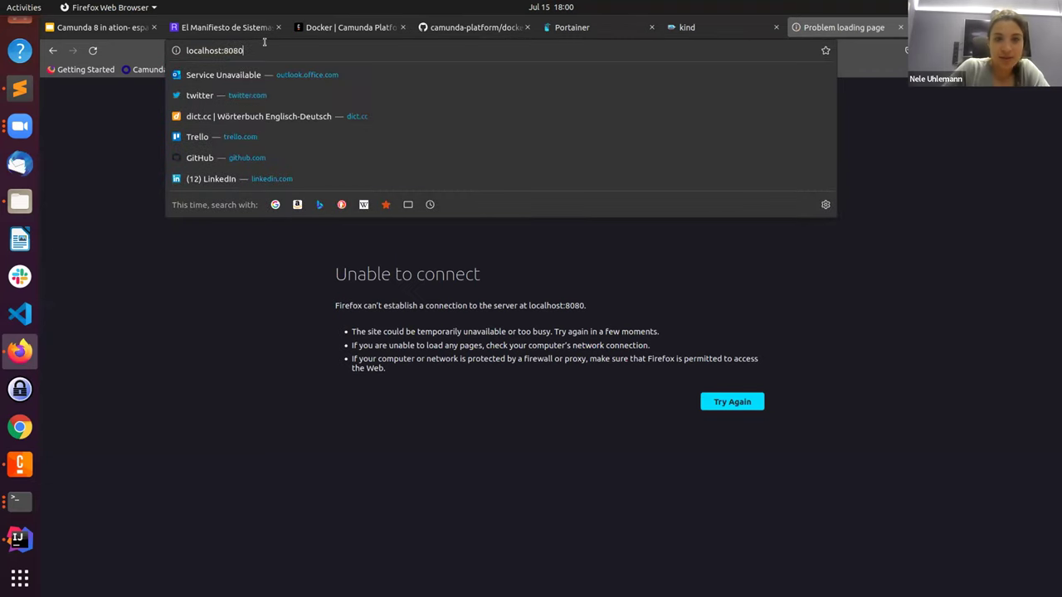
key(BackSpace)
text(1)
key(Return)
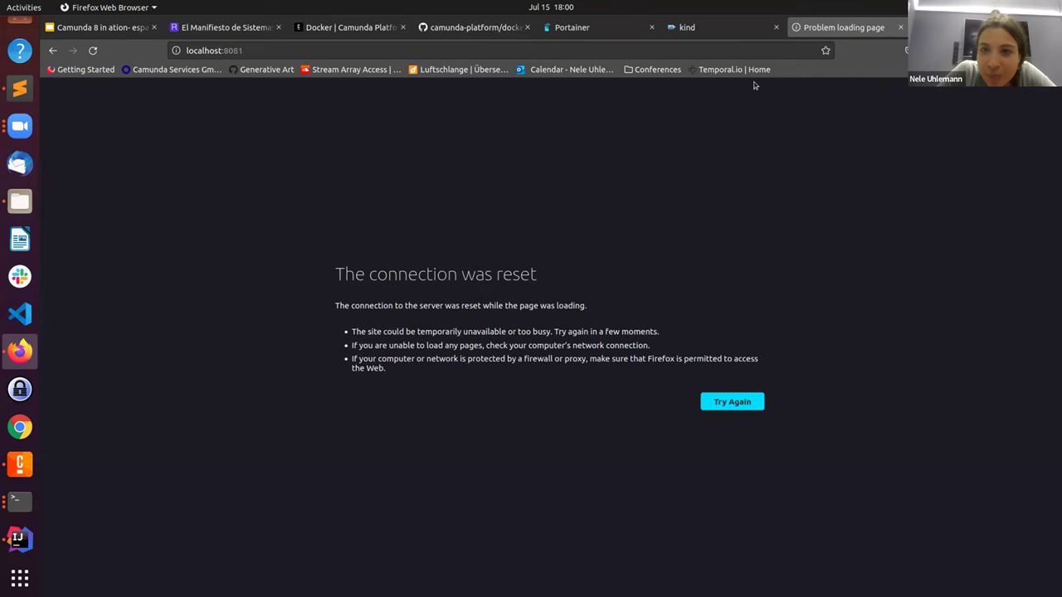
Step: Open operate's 8081 port from Portainer and retry localhost:8080 and 8081, which end in a connection reset
click(581, 27)
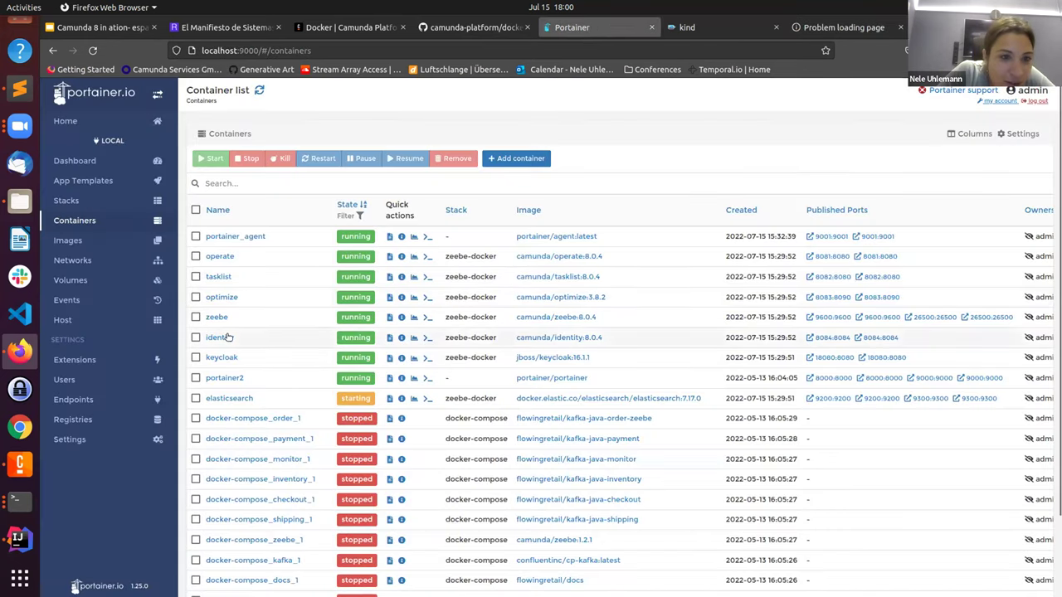
click(865, 258)
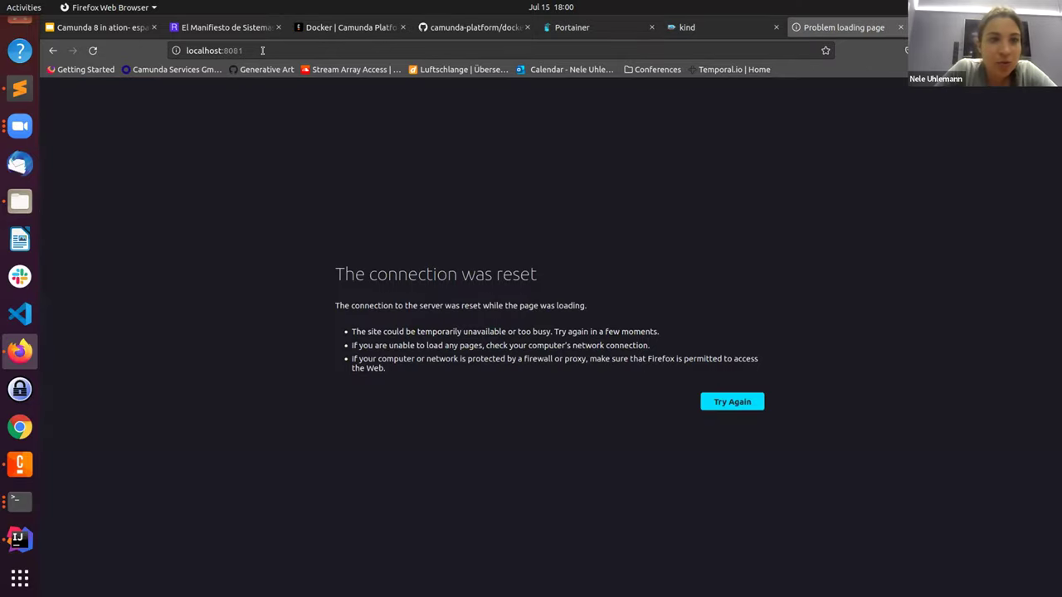
click(262, 51)
key(BackSpace)
text(localhost:8080/)
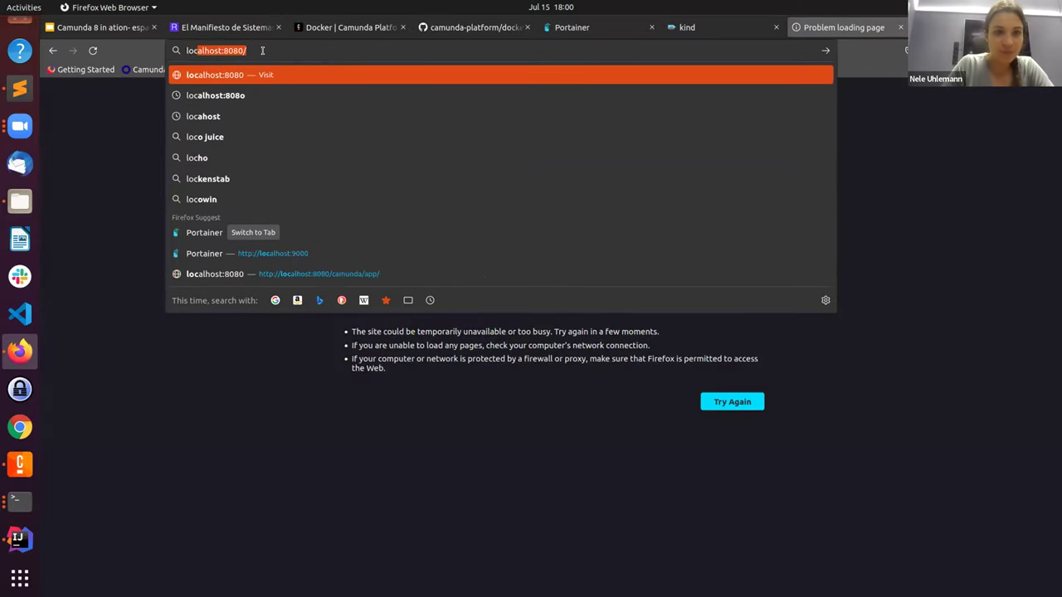
key(Return)
click(263, 51)
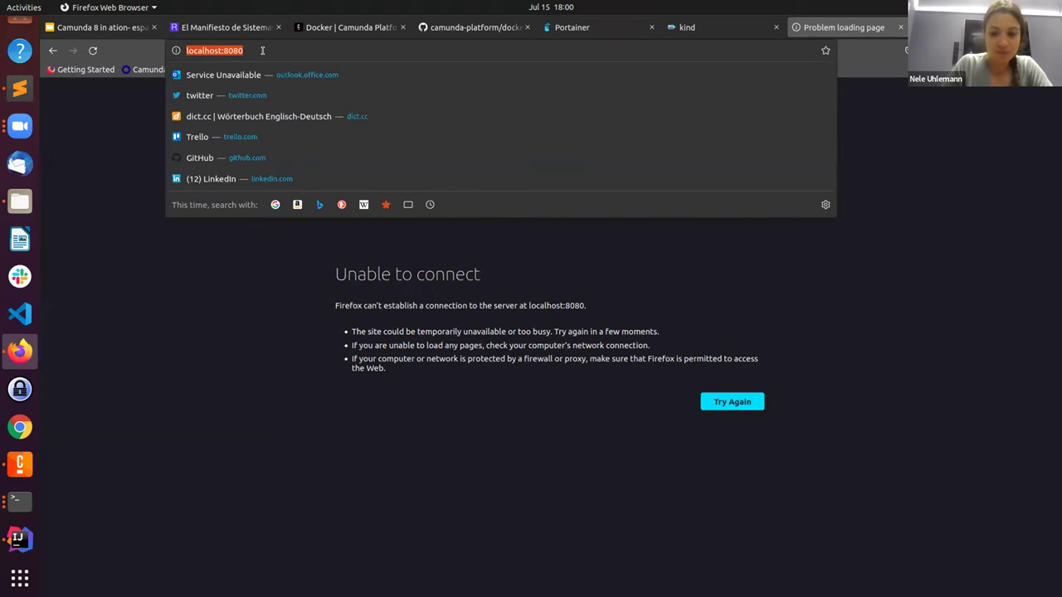
click(262, 51)
key(BackSpace)
text(1)
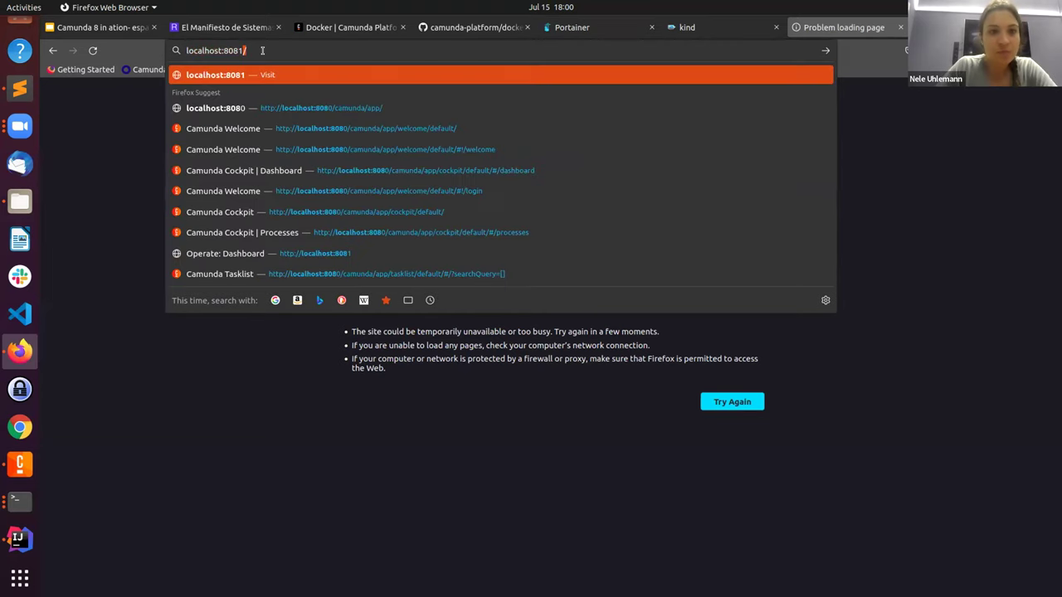
key(Return)
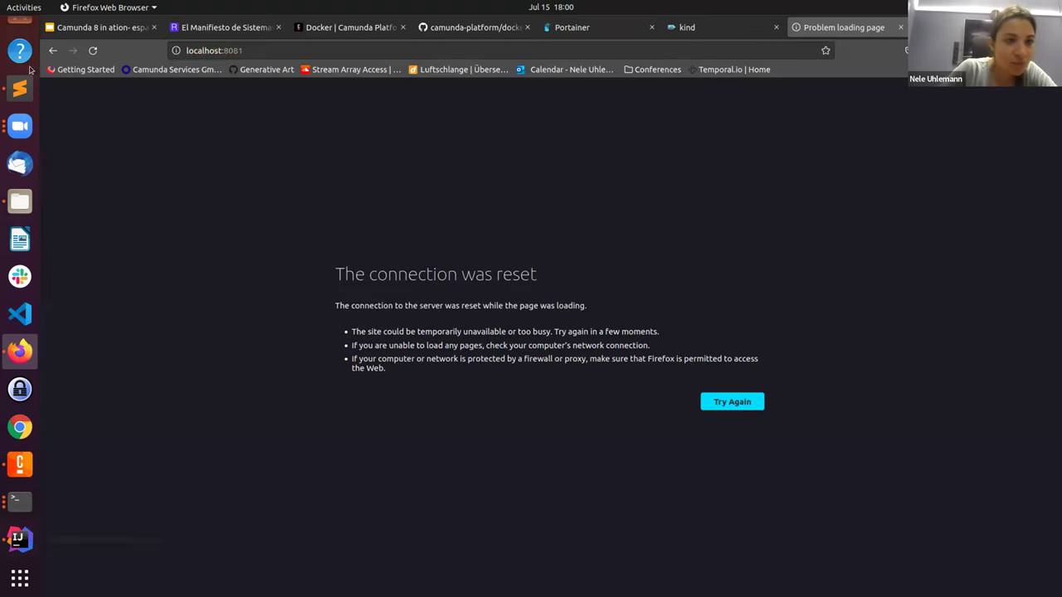
click(11, 133)
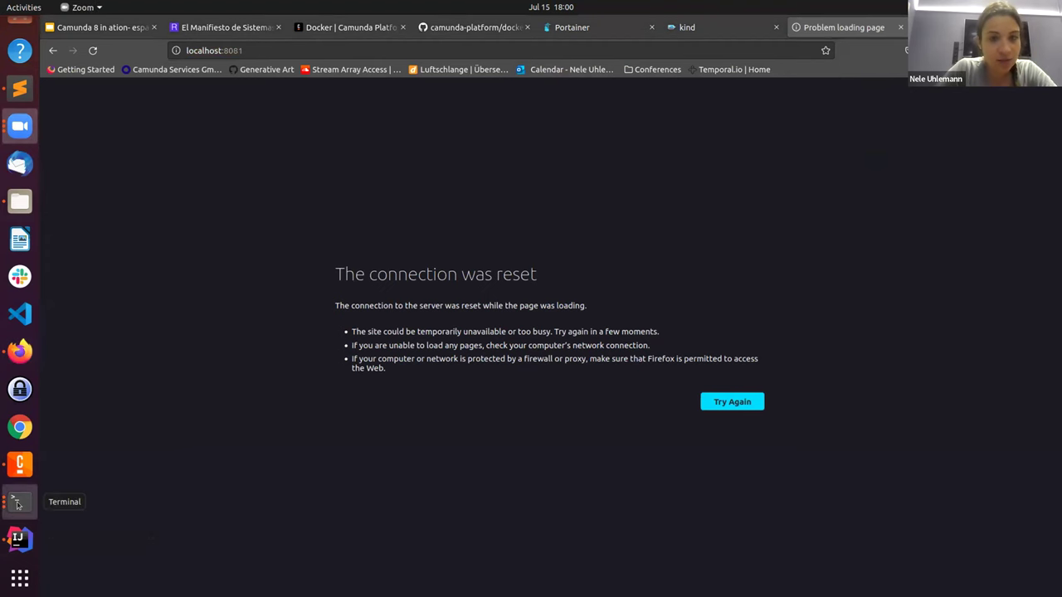
Step: Scroll back through the zeebe-docker compose logs in Terminal, then return to Portainer's container list
click(20, 501)
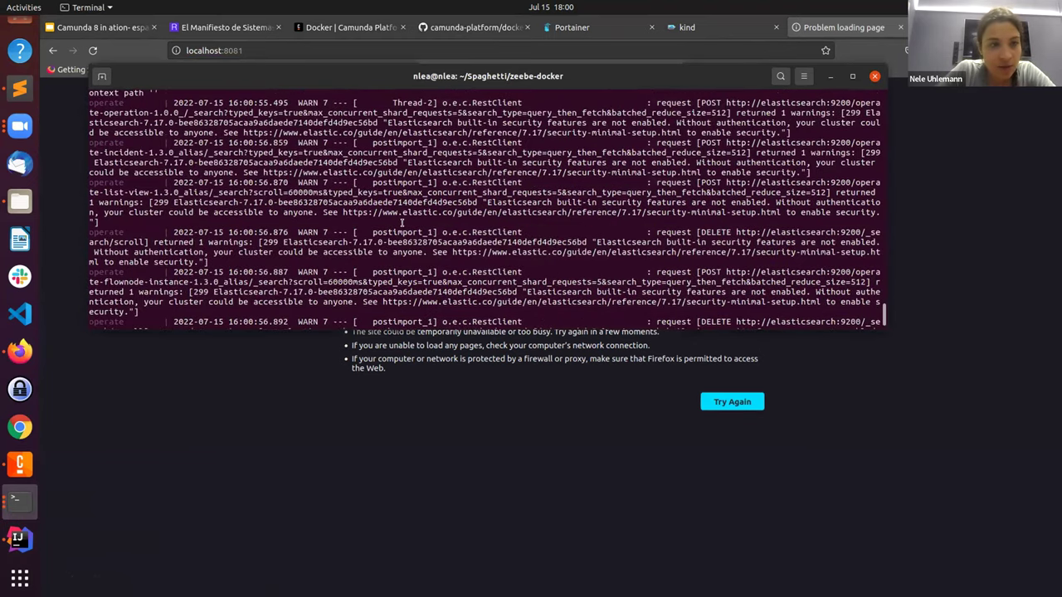
scroll(401, 224, up, 5)
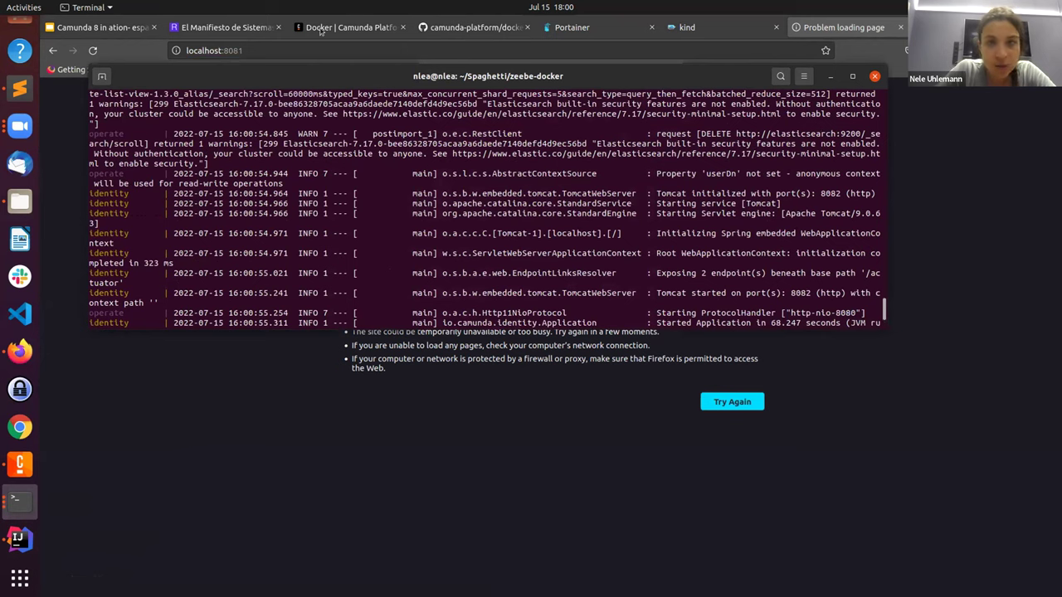
click(603, 29)
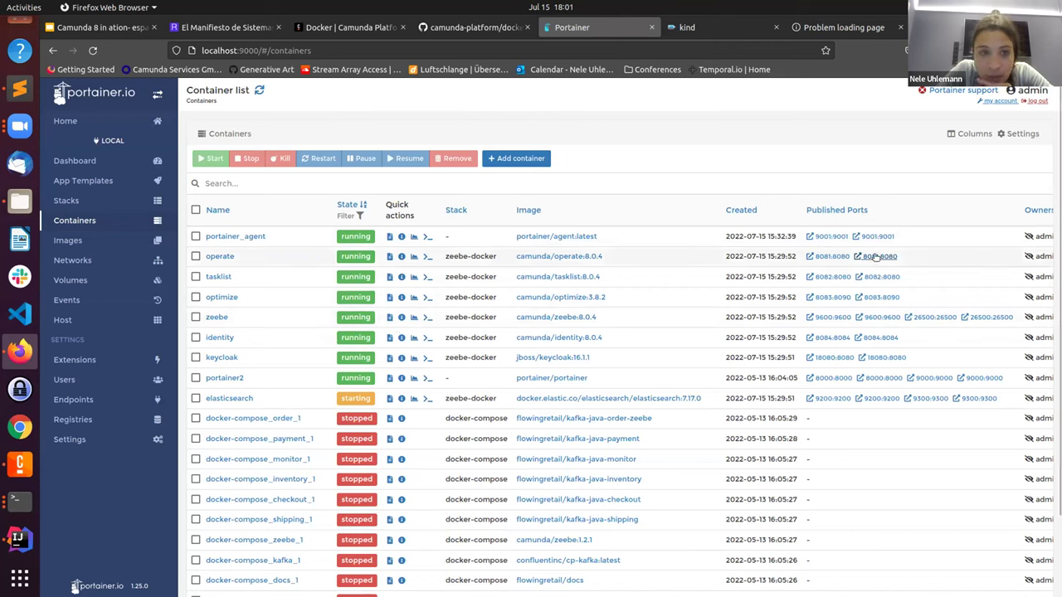
Step: Open Operate via its 8081:8080 port and inspect the Keycloak sign-in URL failing with 'Invalid parameter: redirect_uri'
click(821, 259)
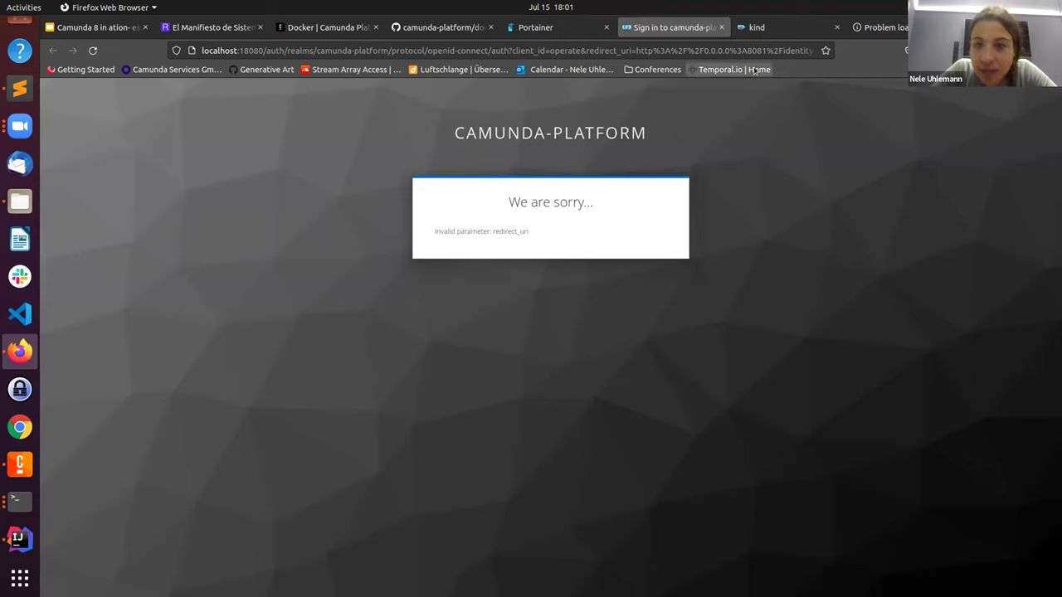
click(677, 47)
click(679, 51)
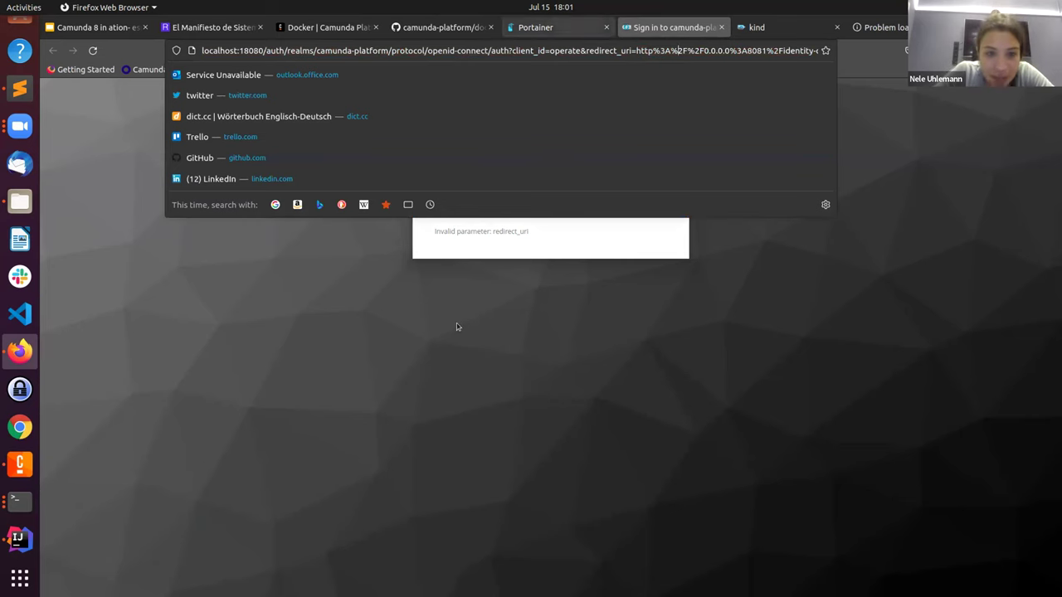
click(535, 27)
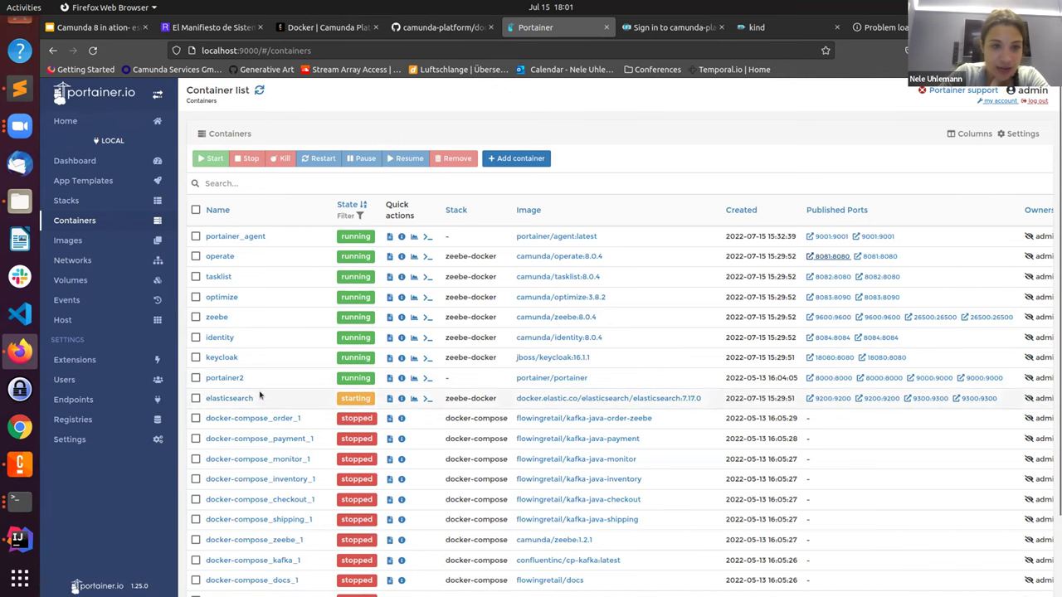
Step: Reload Portainer and open elasticsearch's 9200:9200 endpoint, which returns version 7.17.0 cluster info
key(F5)
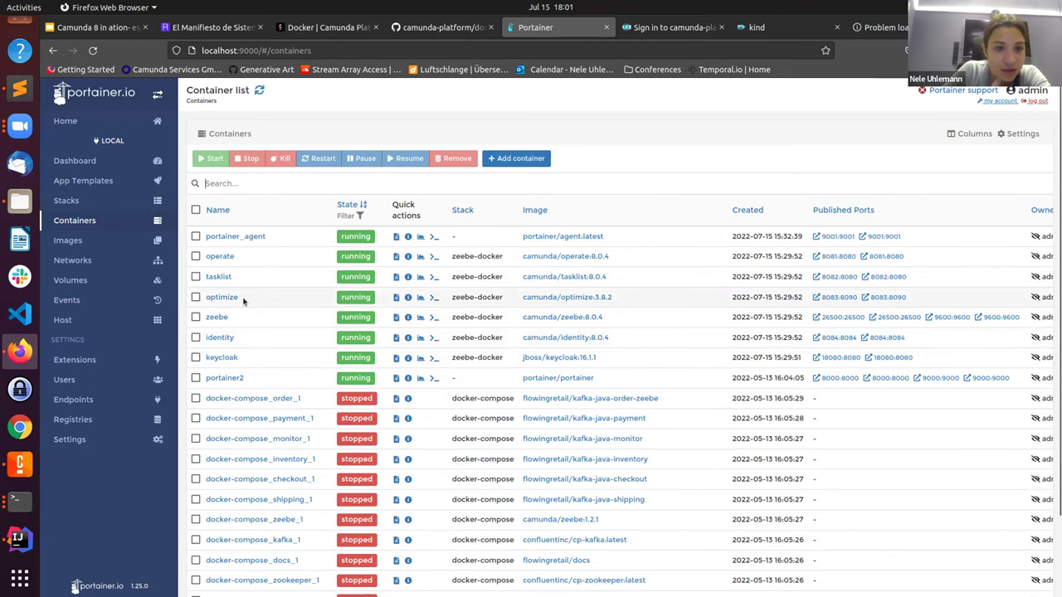
scroll(252, 382, down, 2)
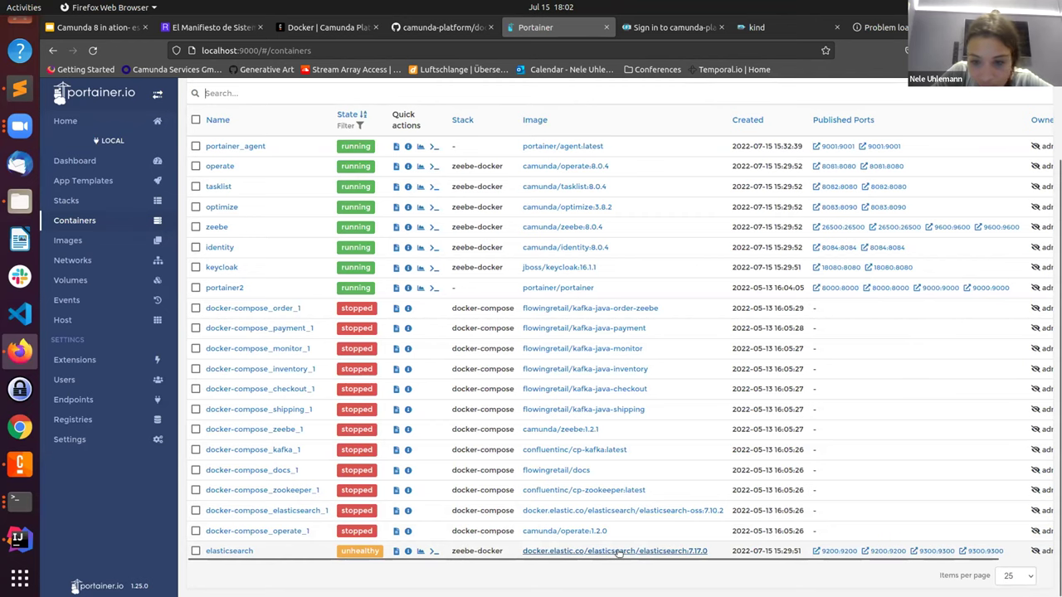
click(836, 554)
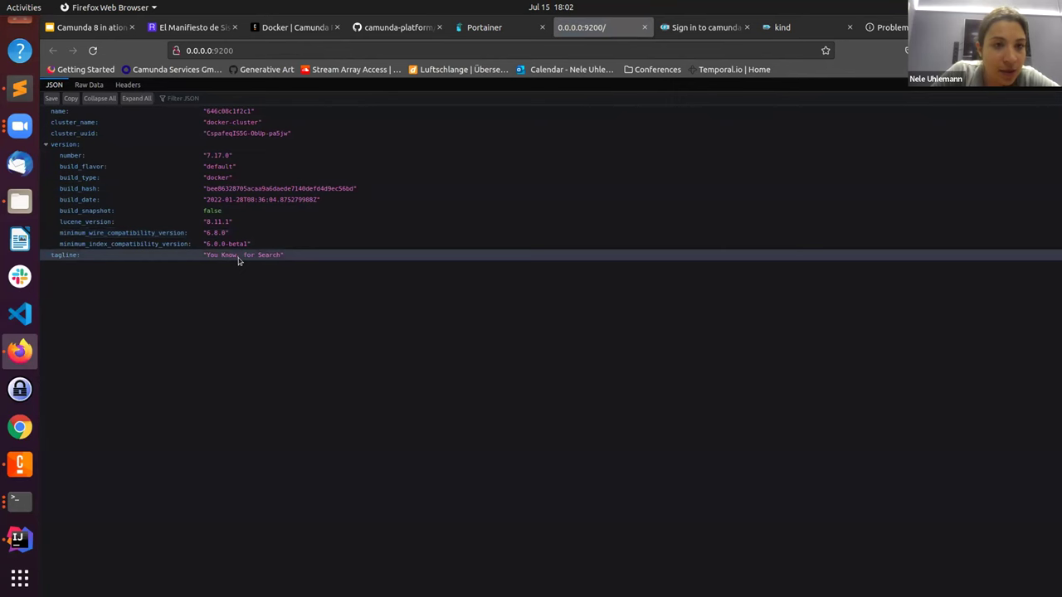
click(644, 27)
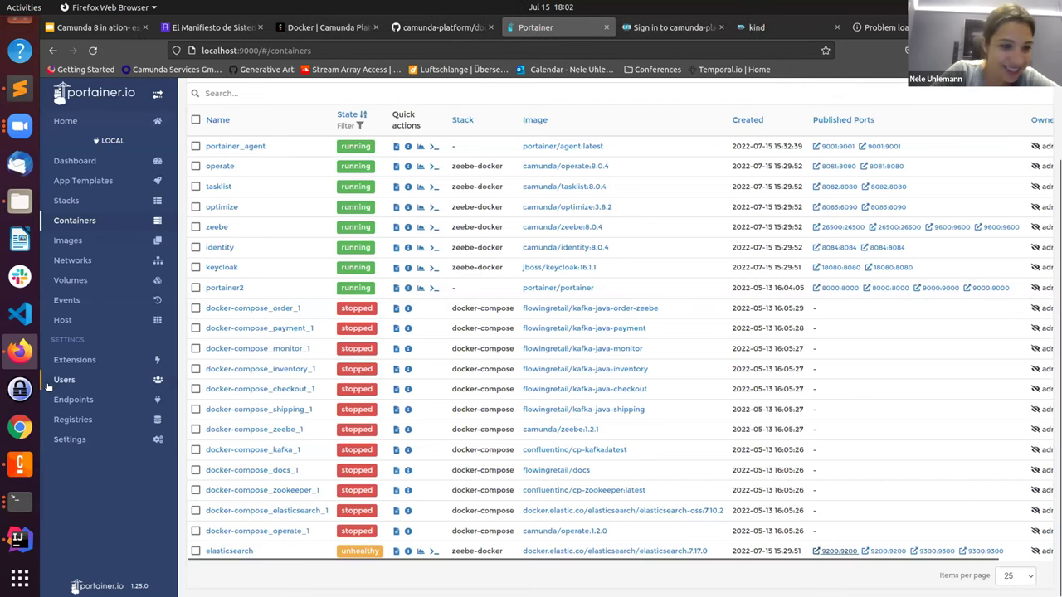
click(20, 501)
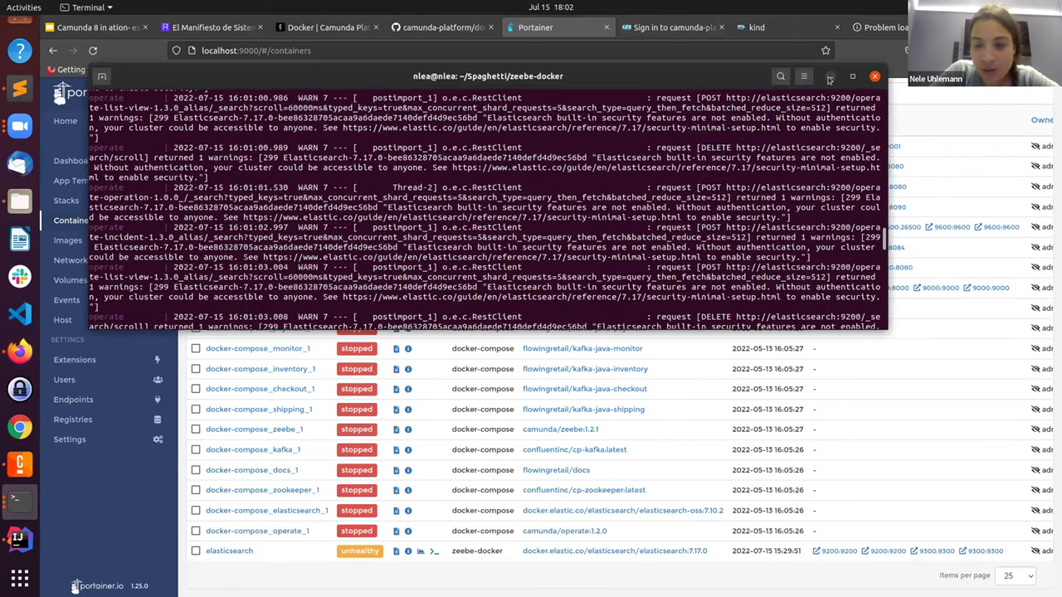
Step: Stop the docker compose run with Ctrl+C and reload Portainer to see all seven containers stopped
click(495, 448)
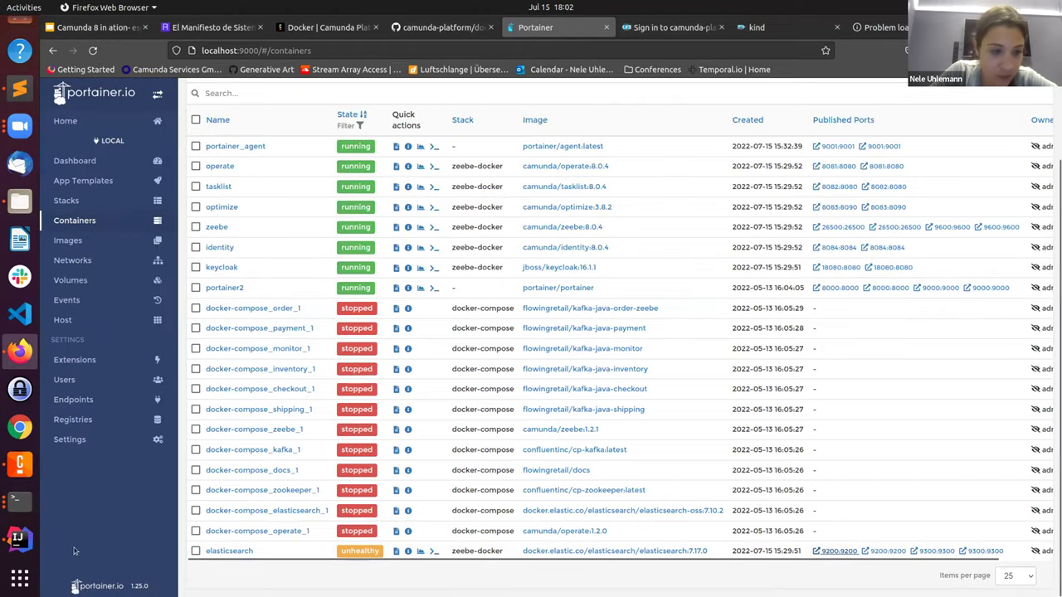
click(20, 501)
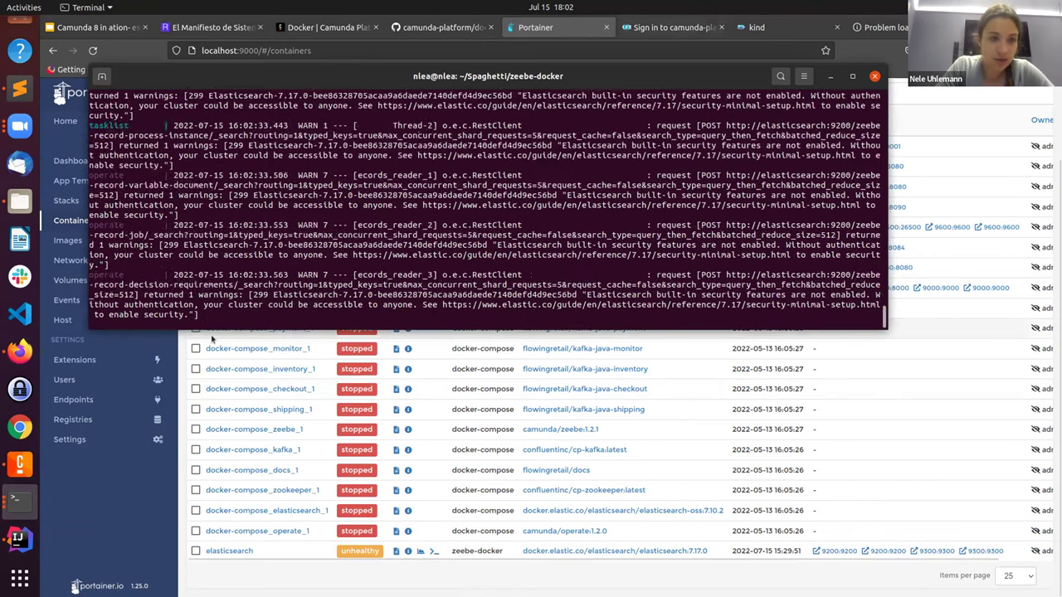
key(ctrl+c)
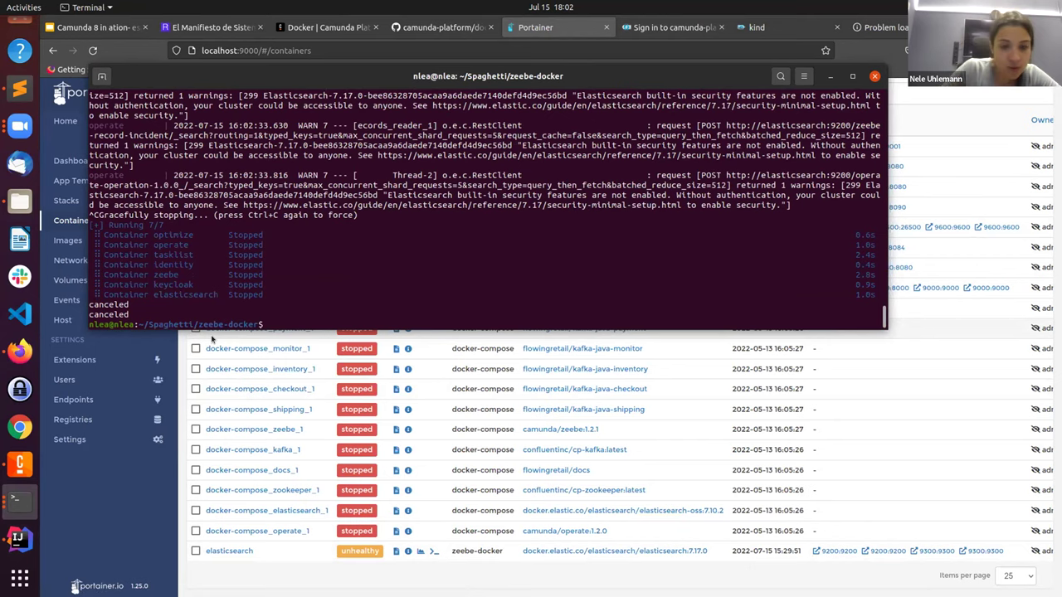
click(212, 339)
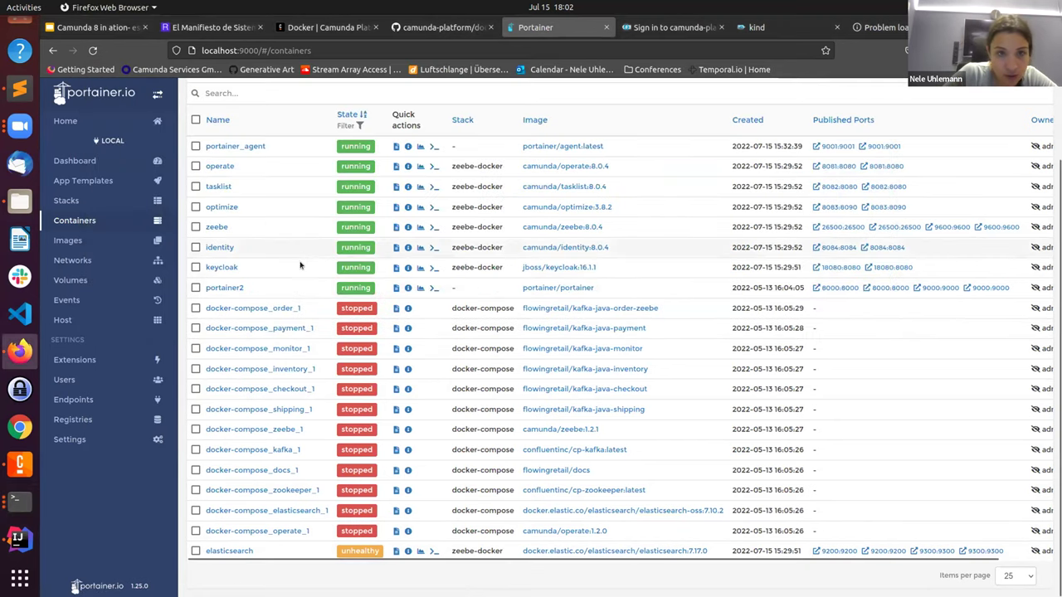
click(92, 51)
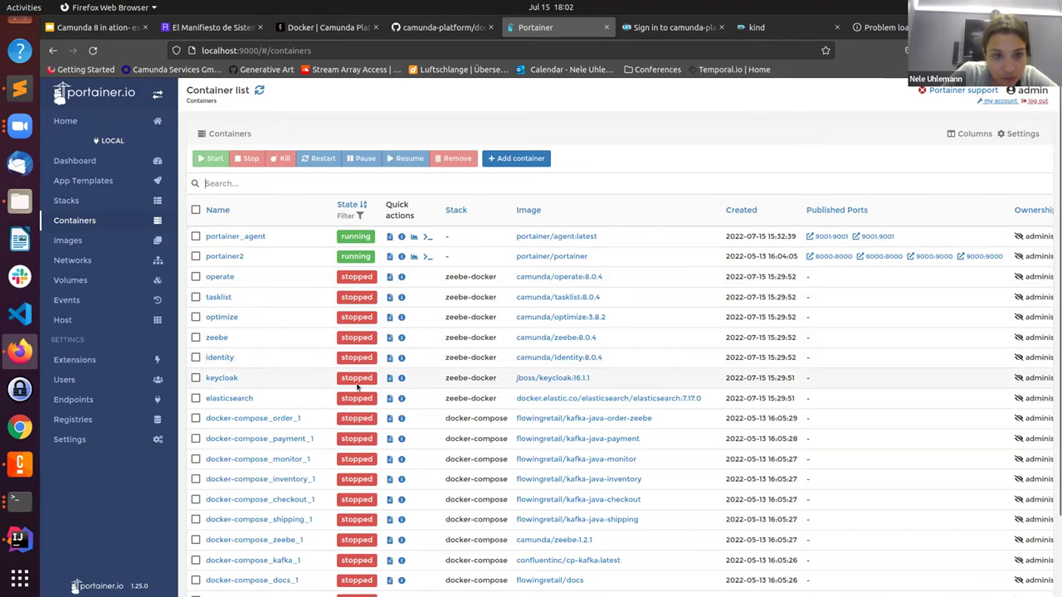
Step: Rerun the previous docker compose up command, then reload Portainer to see the containers running again
scroll(358, 373, down, 1)
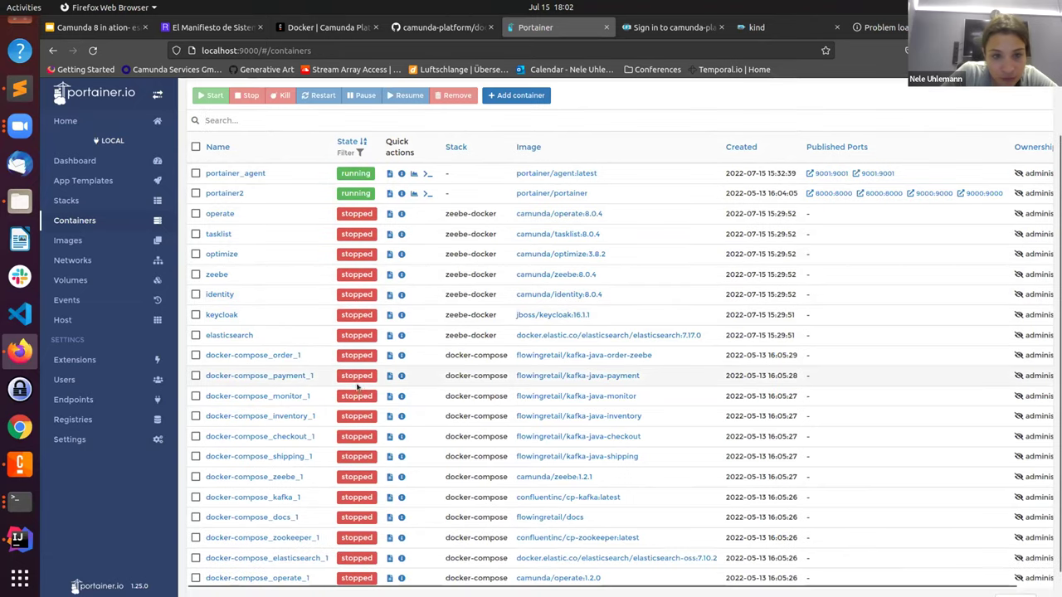
click(20, 500)
key(Up)
key(Return)
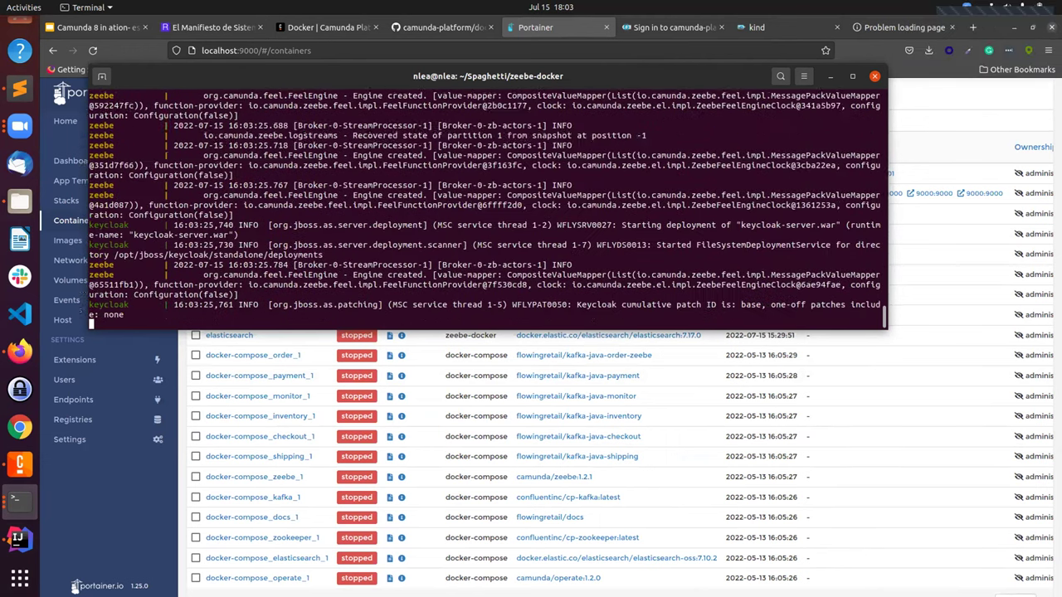
click(830, 75)
click(93, 51)
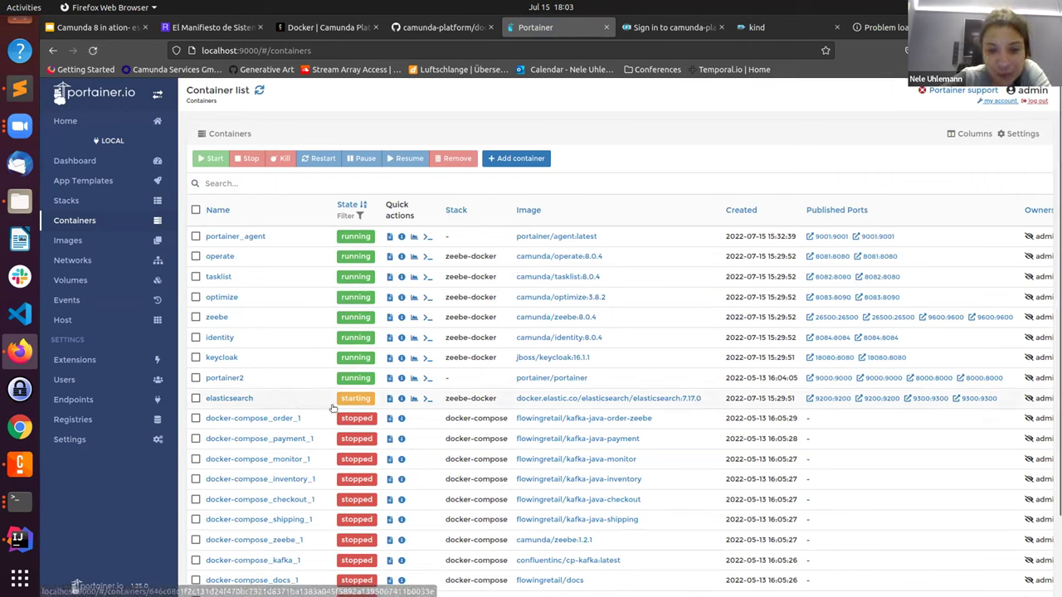
Step: Close the 'Problem loading page' tab and reload Portainer's list, showing containers running and elasticsearch starting
mouse_move(357, 400)
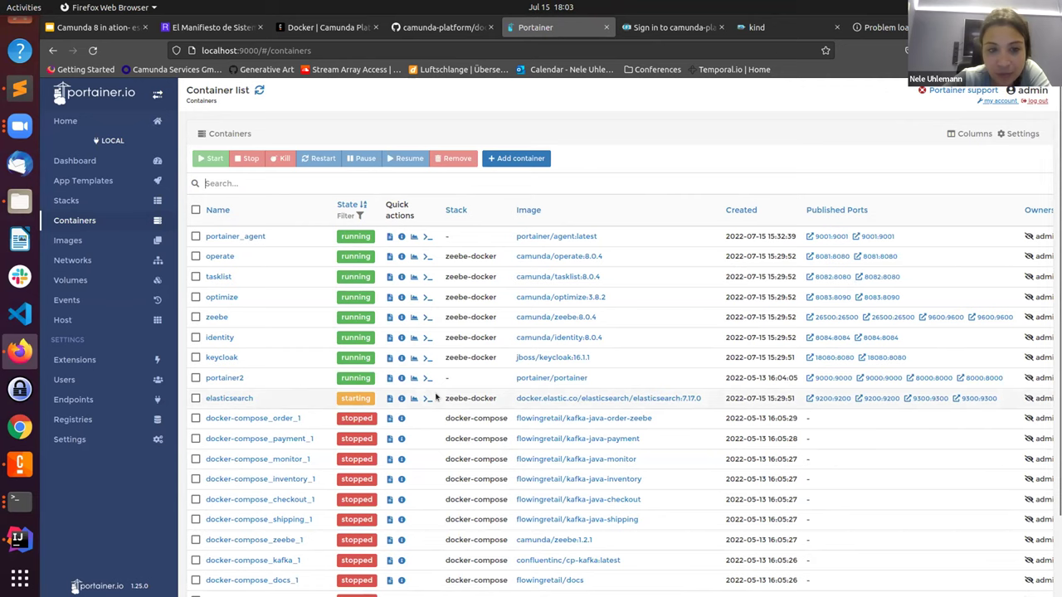
click(886, 26)
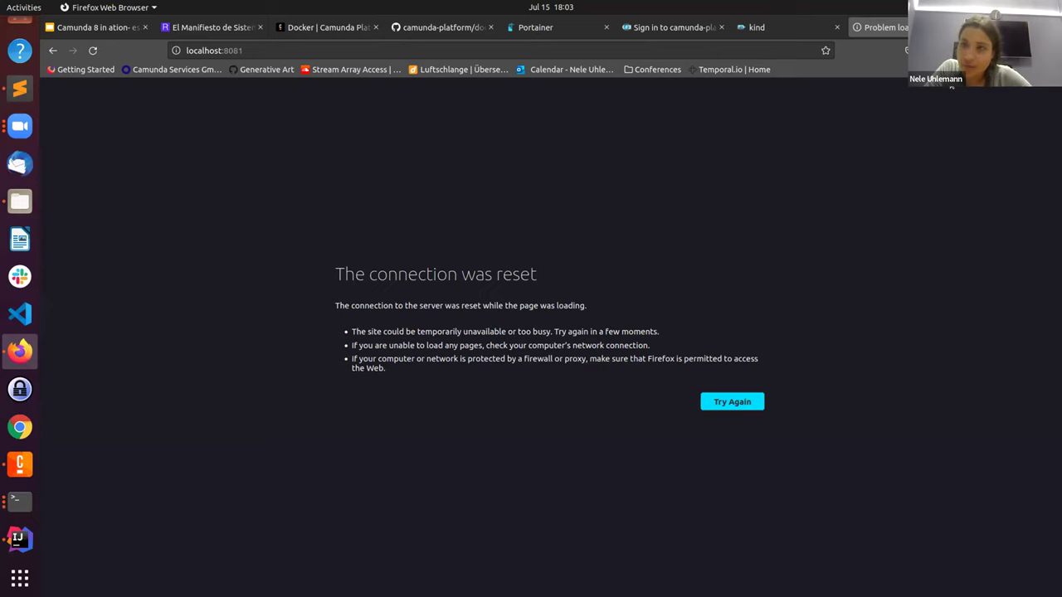
drag(863, 33, 832, 28)
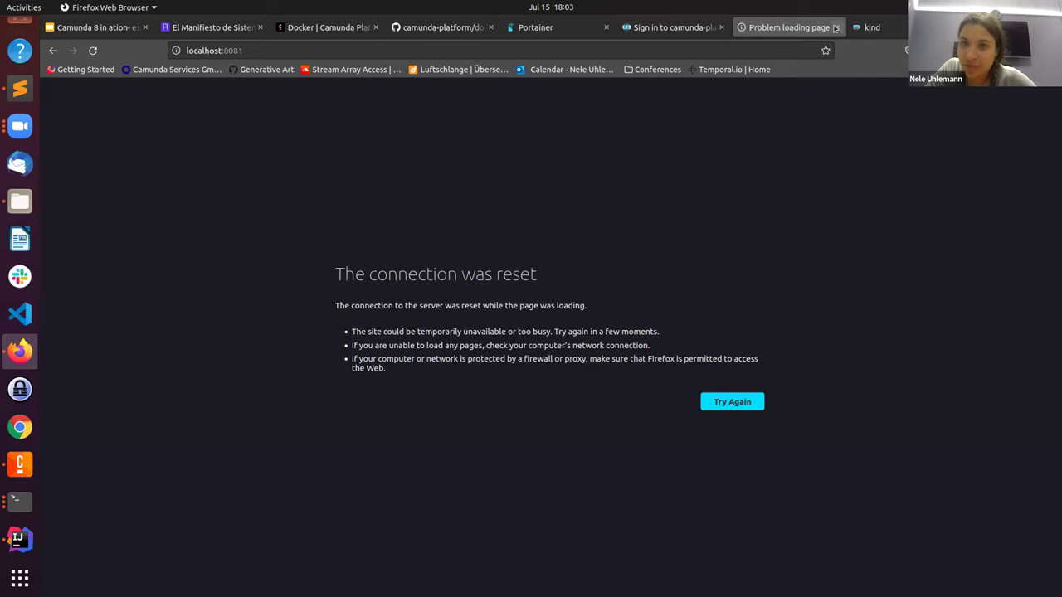
click(836, 28)
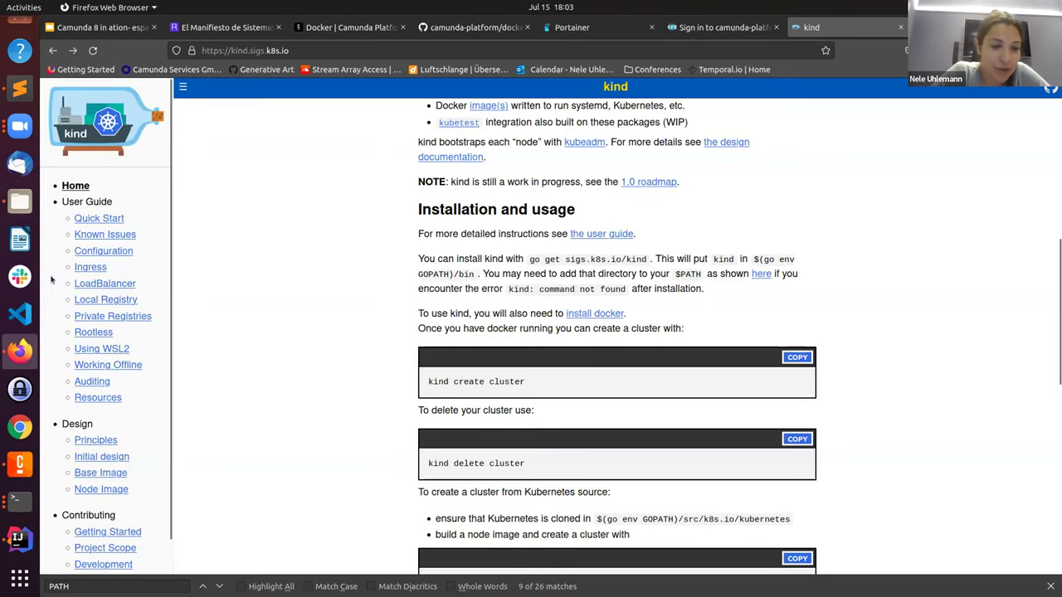
click(15, 501)
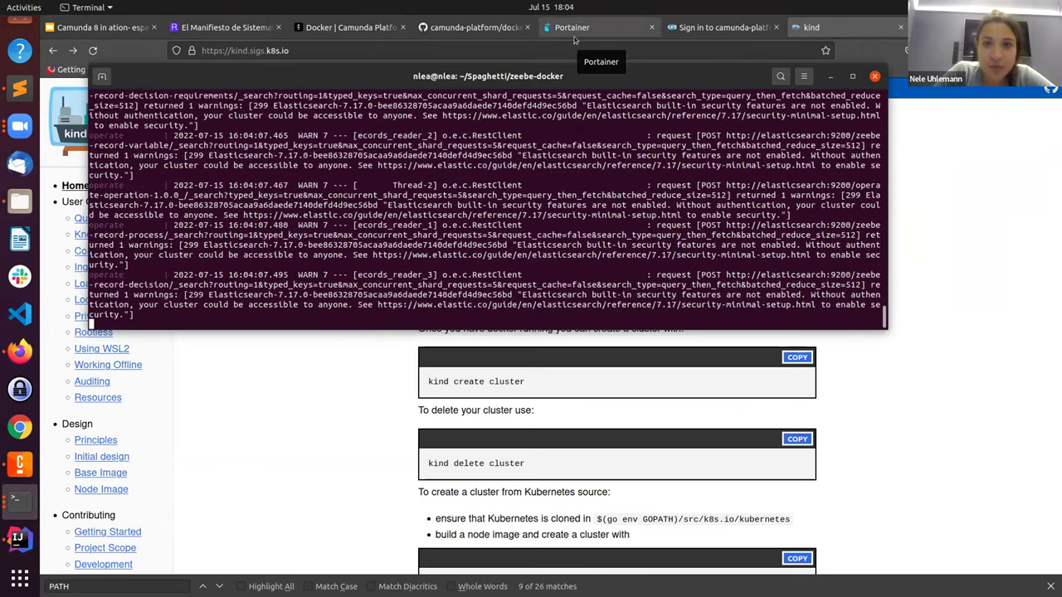
click(593, 28)
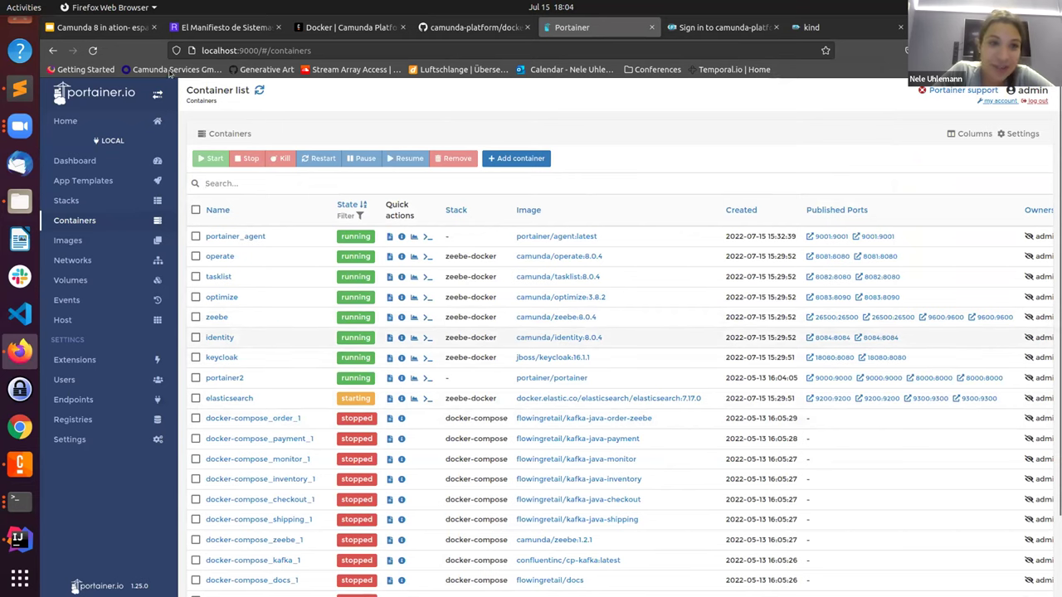
click(94, 51)
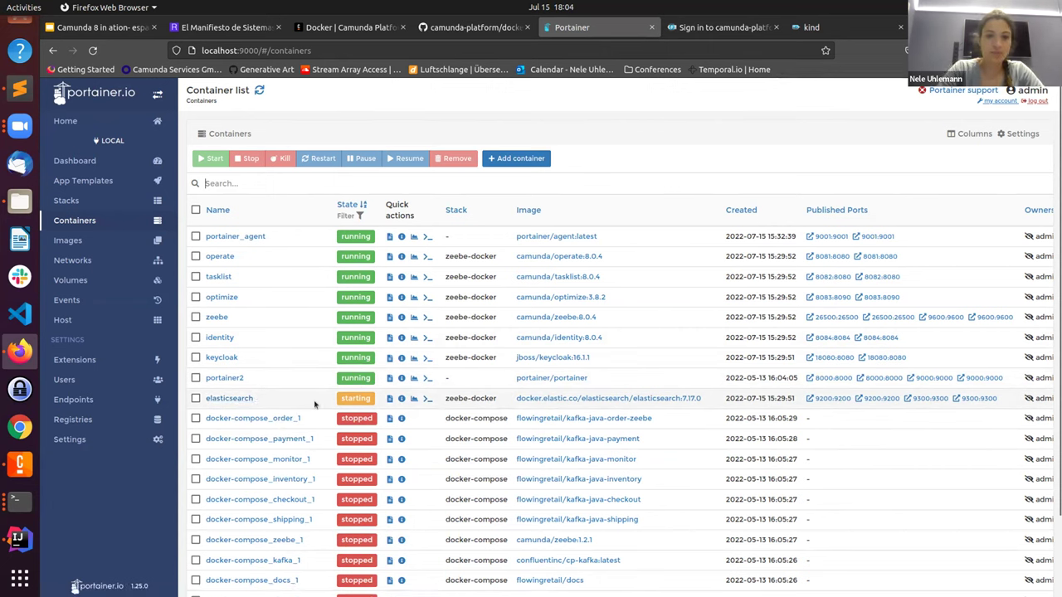
Step: Open a new terminal and run zbctl to view its usage help
click(28, 506)
drag(187, 26, 285, 89)
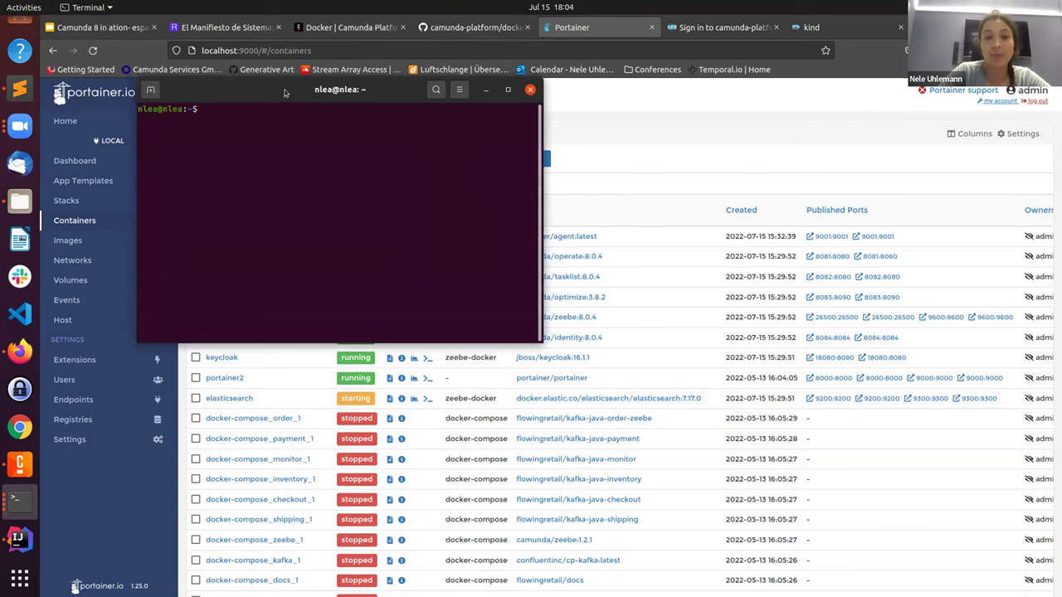
text(z)
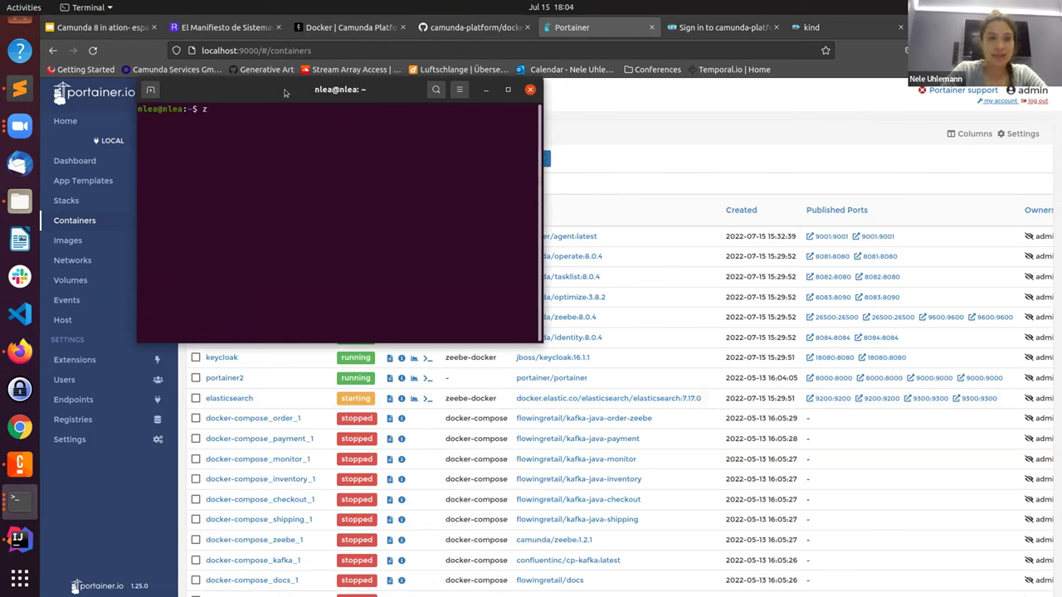
text(bctl)
key(Return)
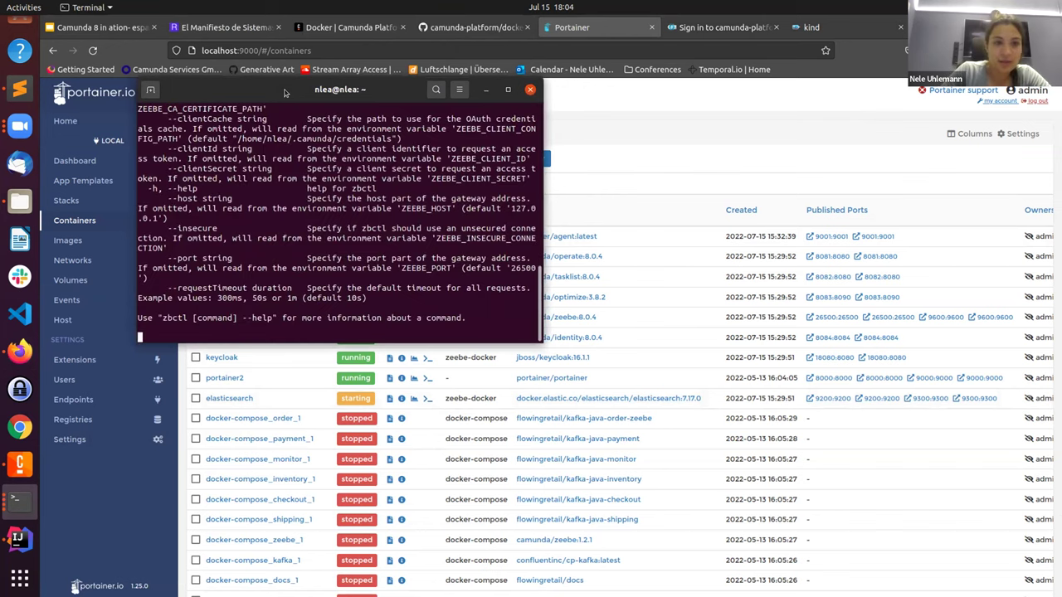
click(509, 90)
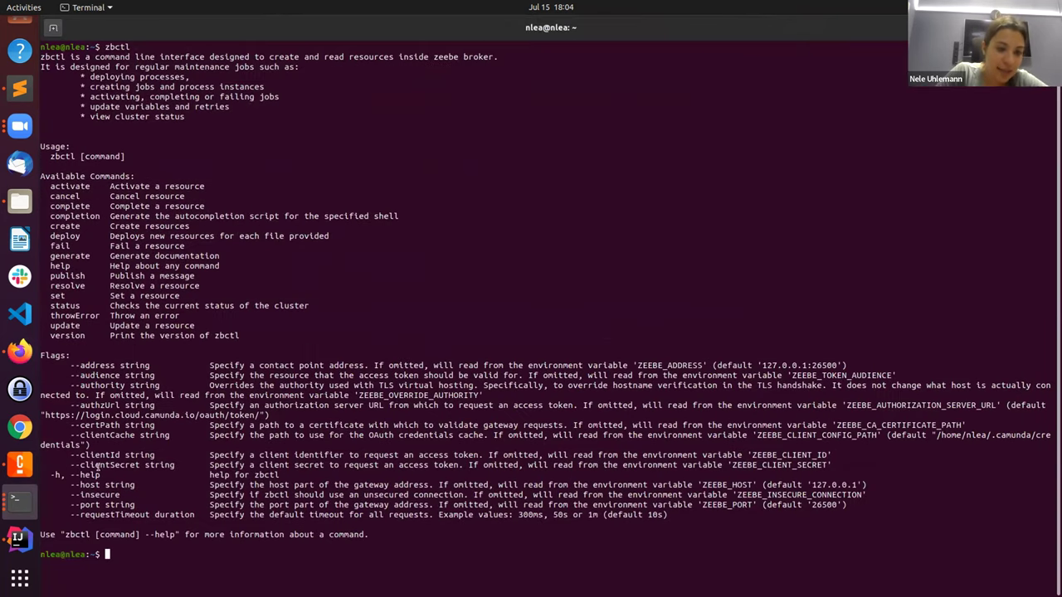
Step: Run 'zbctl status --insecure', confirming one healthy leader broker on 8.0.4, then exit the terminal
text(zbctl status -)
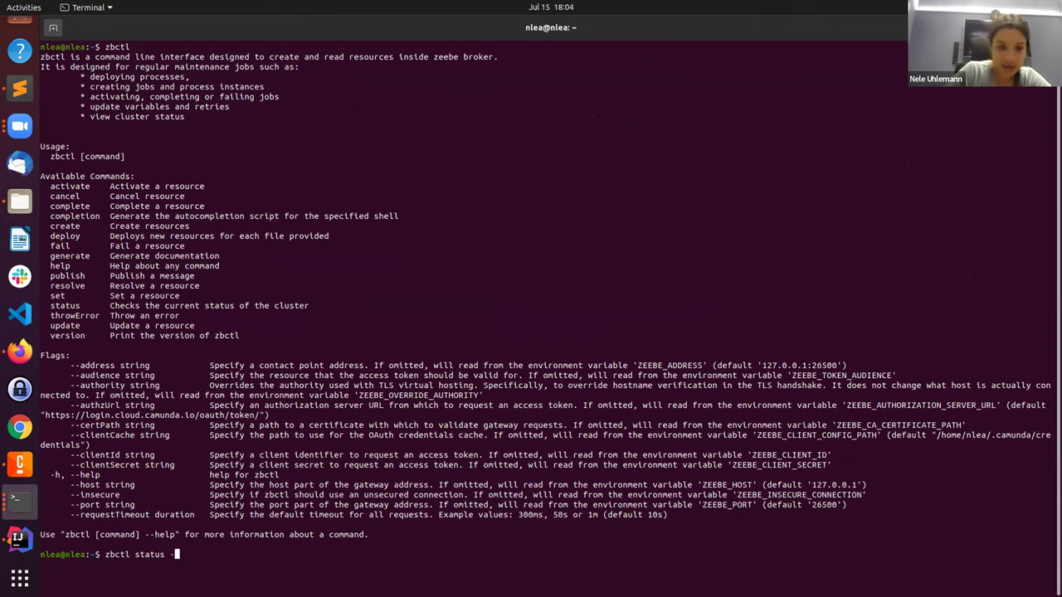
text(-in)
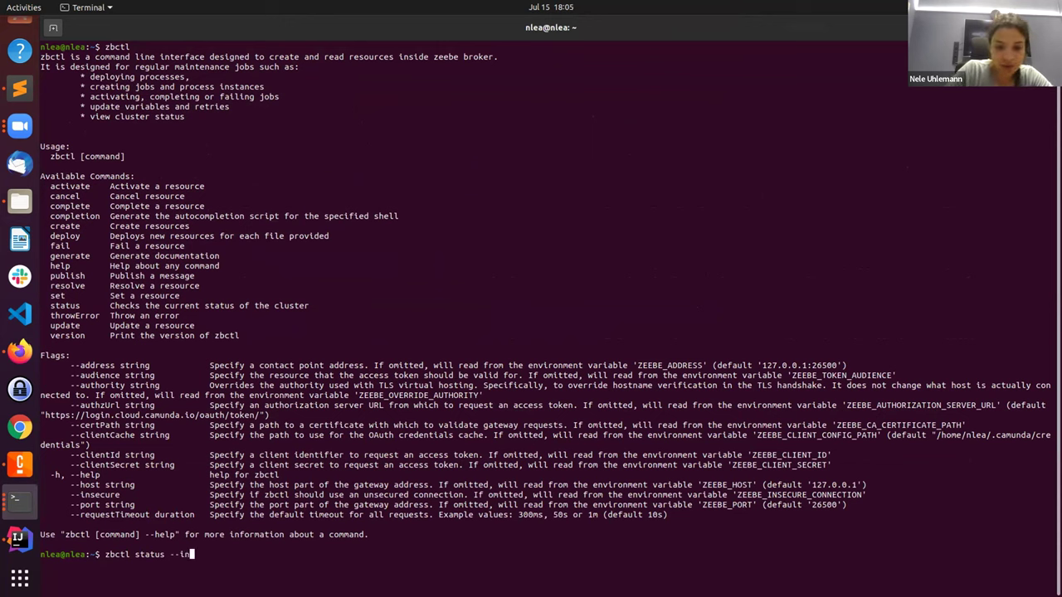
text(secure)
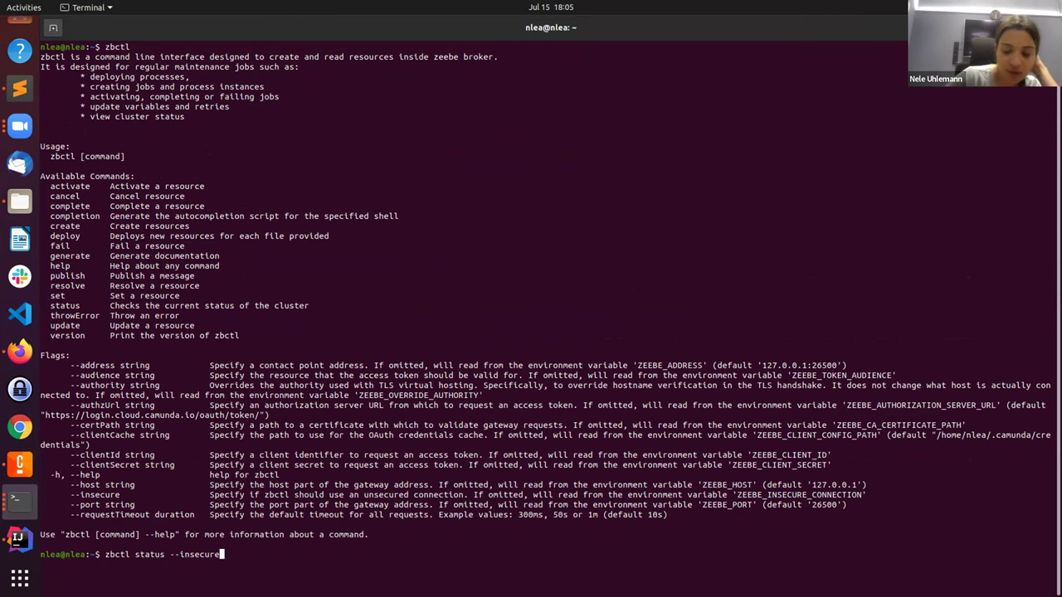
key(Return)
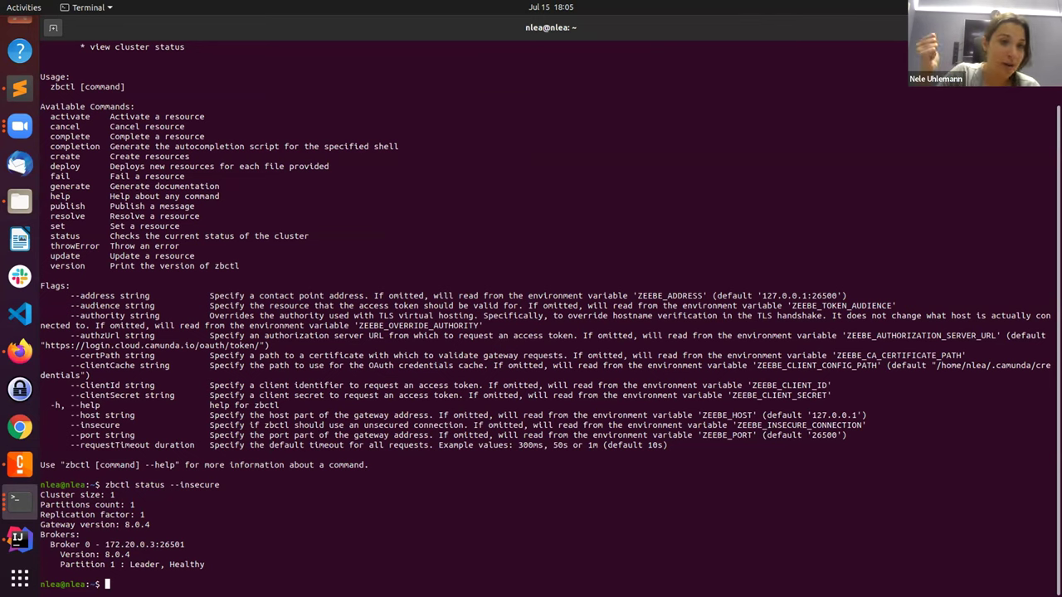
double_click(76, 136)
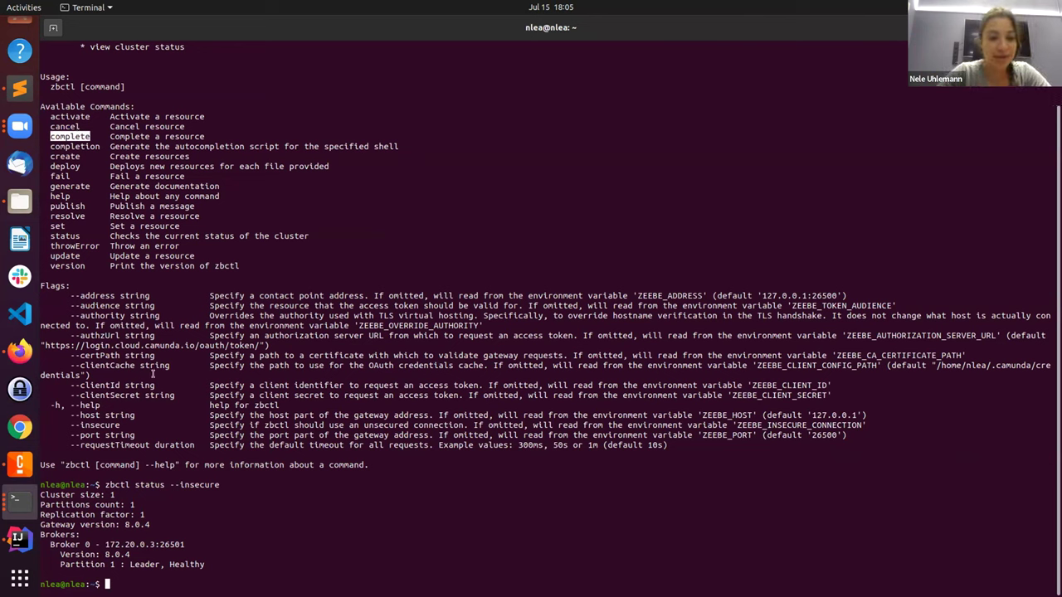
click(129, 586)
text(exit)
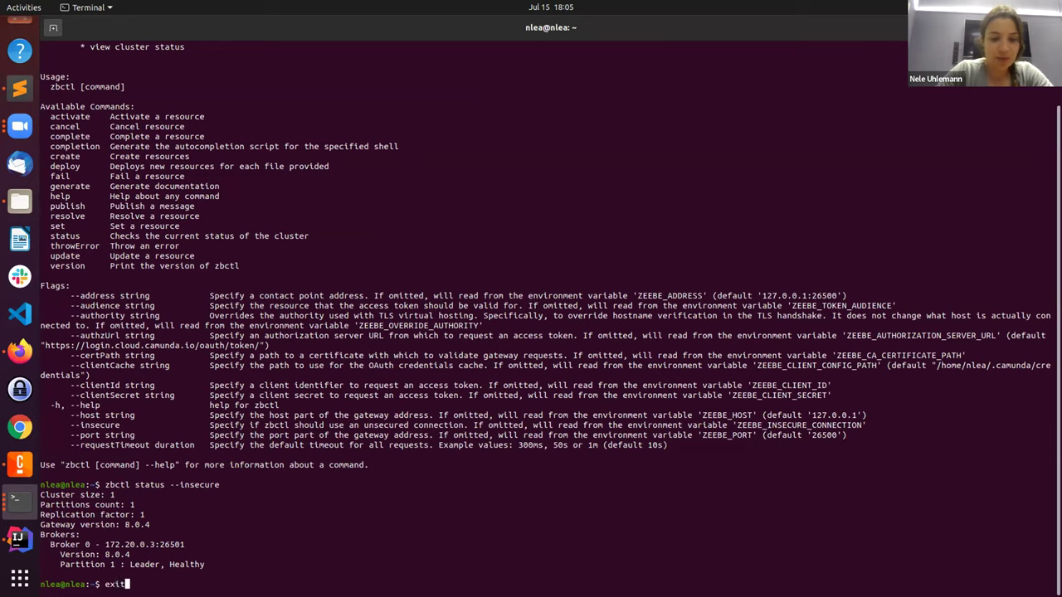
key(Return)
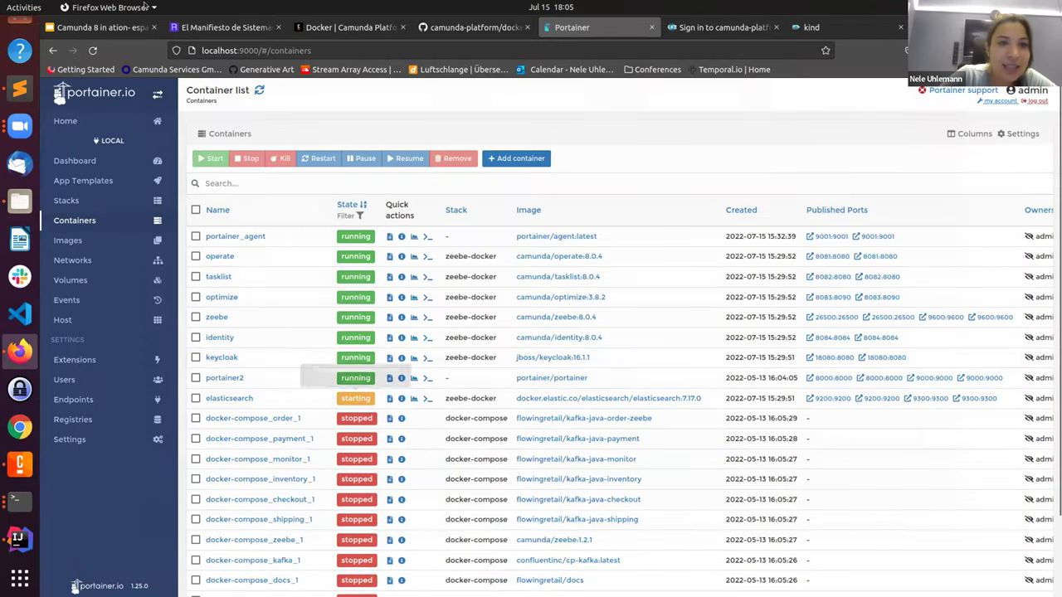
Step: Reload Portainer, stop the zeebe-docker compose containers with Ctrl+C and exit the log terminal
click(93, 51)
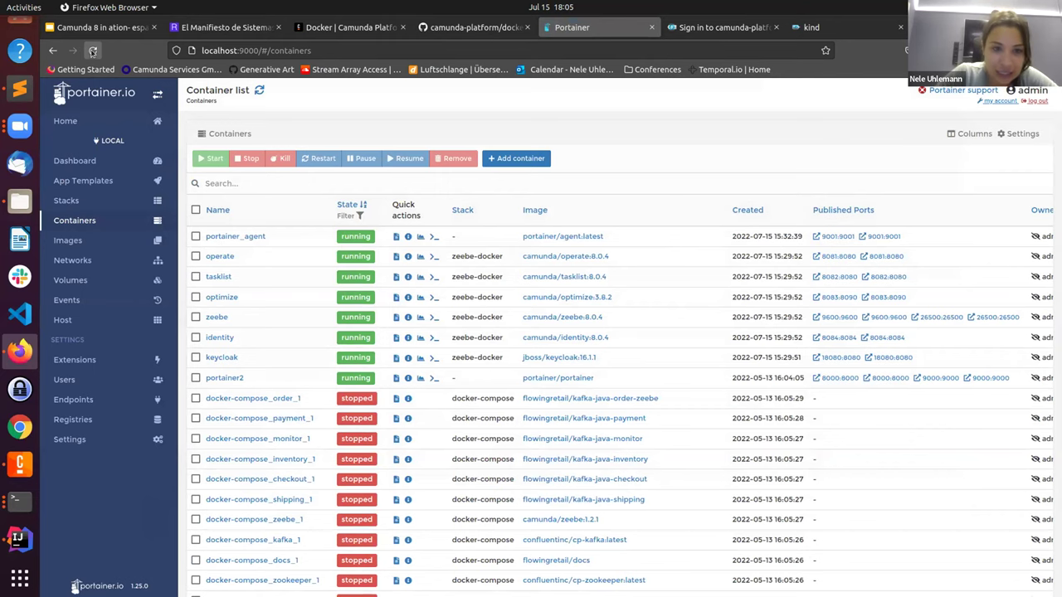
scroll(239, 547, down, 2)
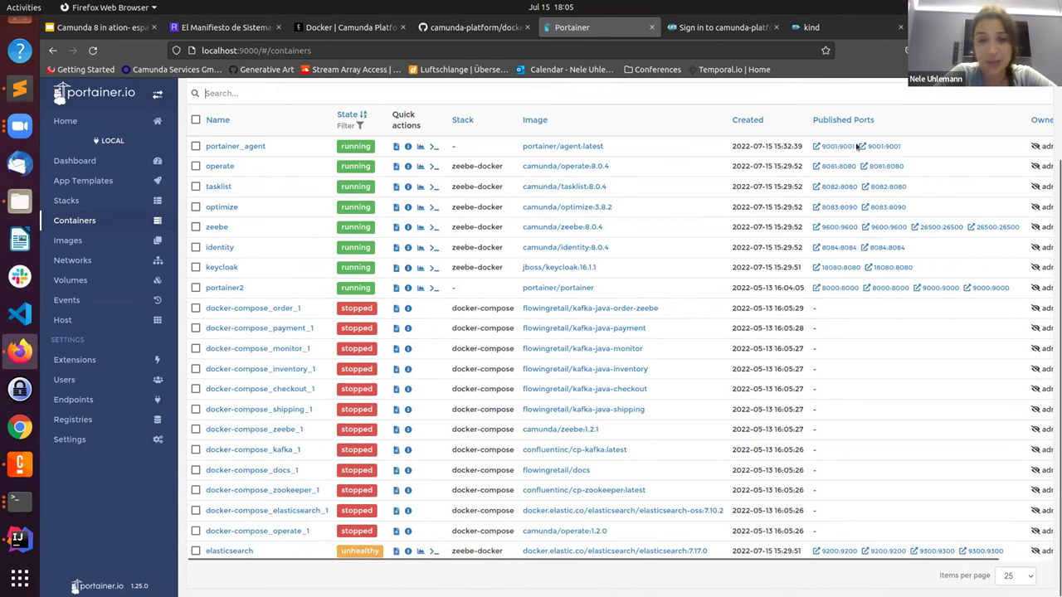
click(19, 500)
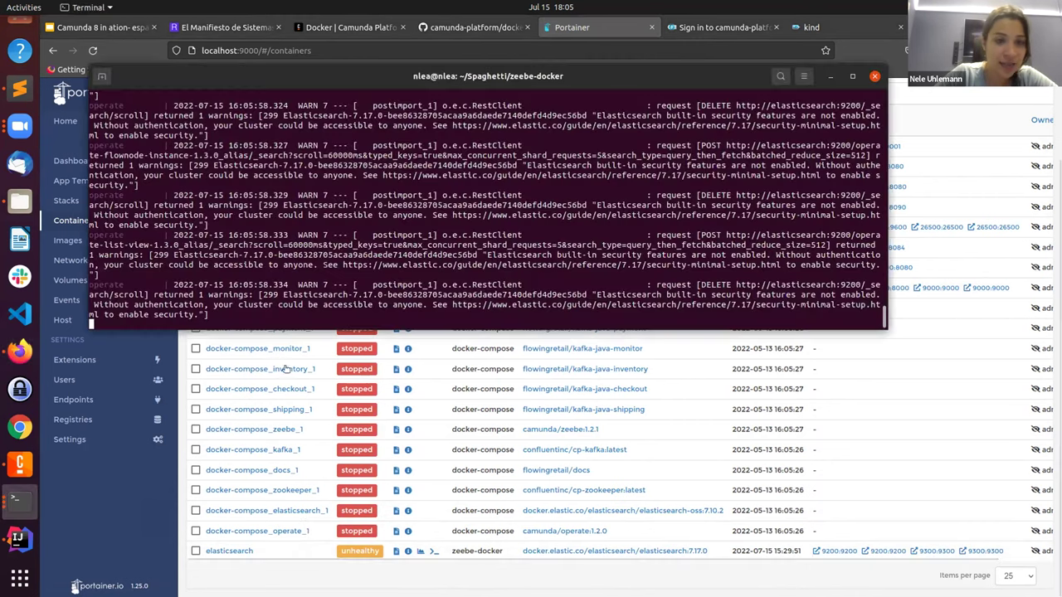
key(ctrl+c)
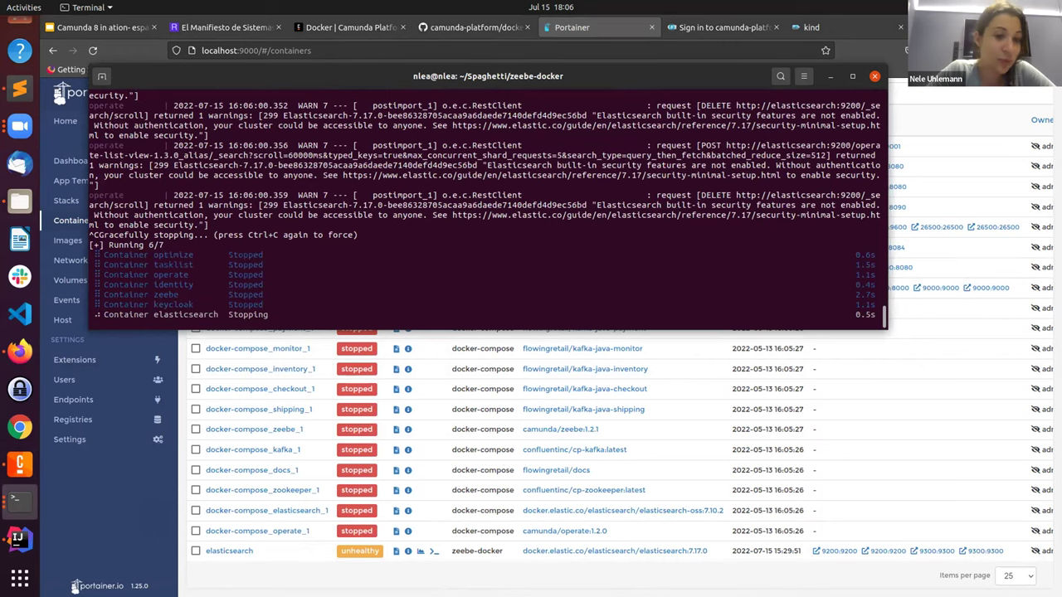
text(exit)
key(Return)
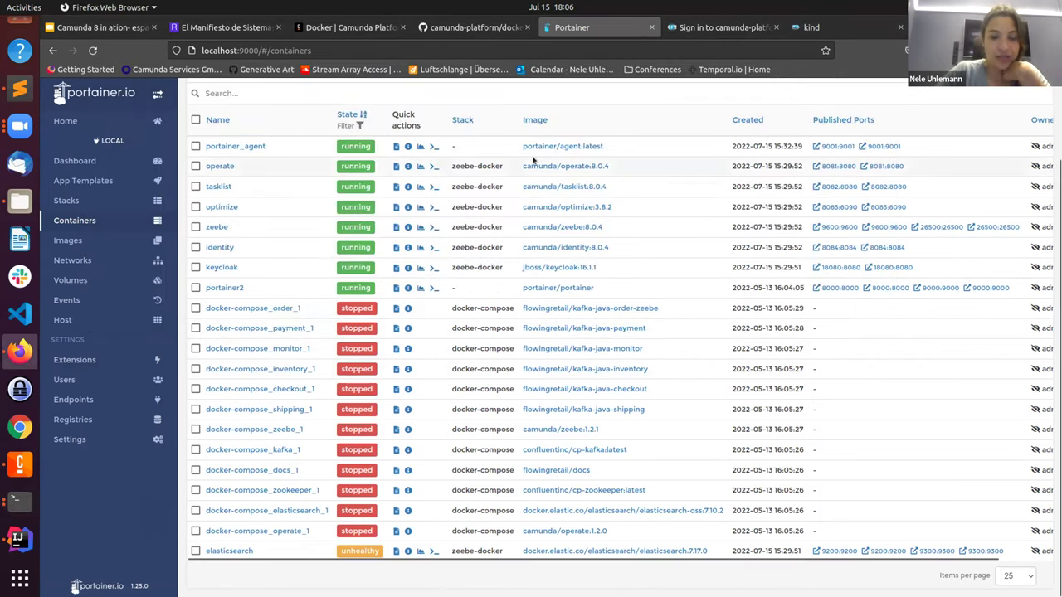
scroll(633, 187, up, 2)
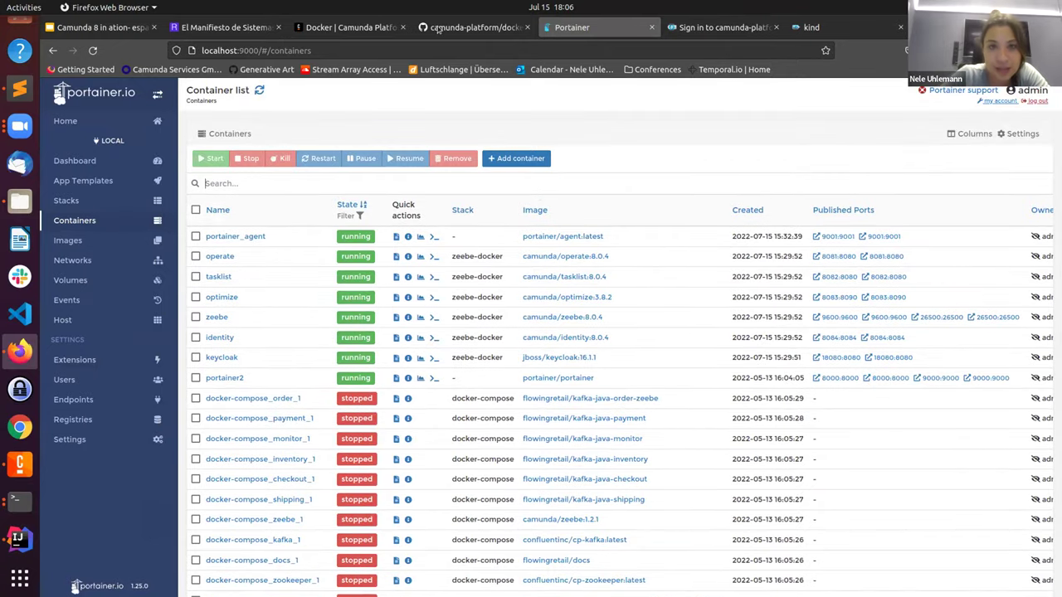
Step: In the Camunda docs, open Kubernetes > Camunda Helm charts and scroll to the KIND local install section
click(295, 32)
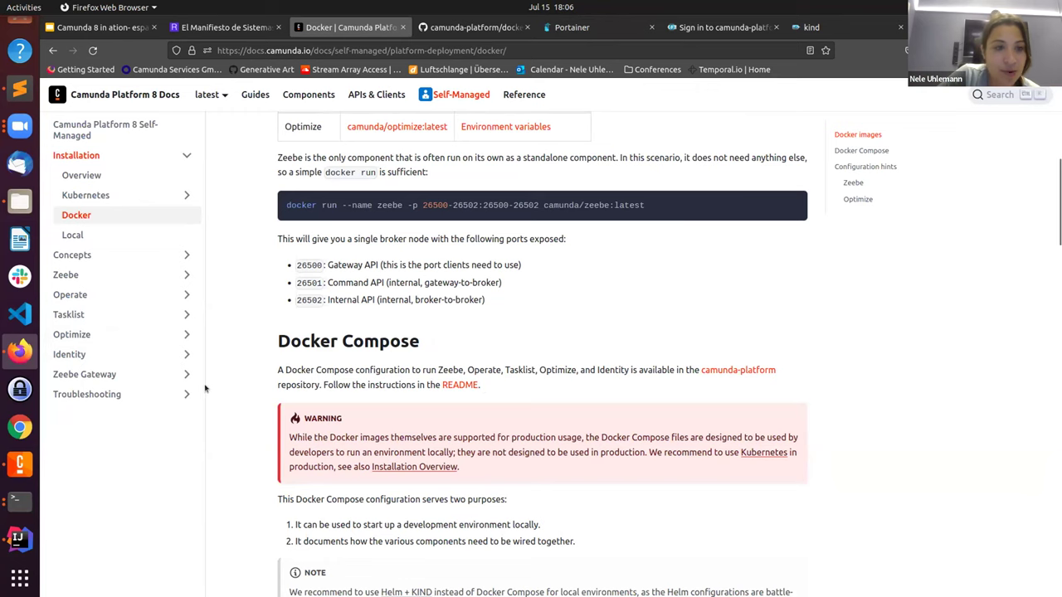
click(158, 196)
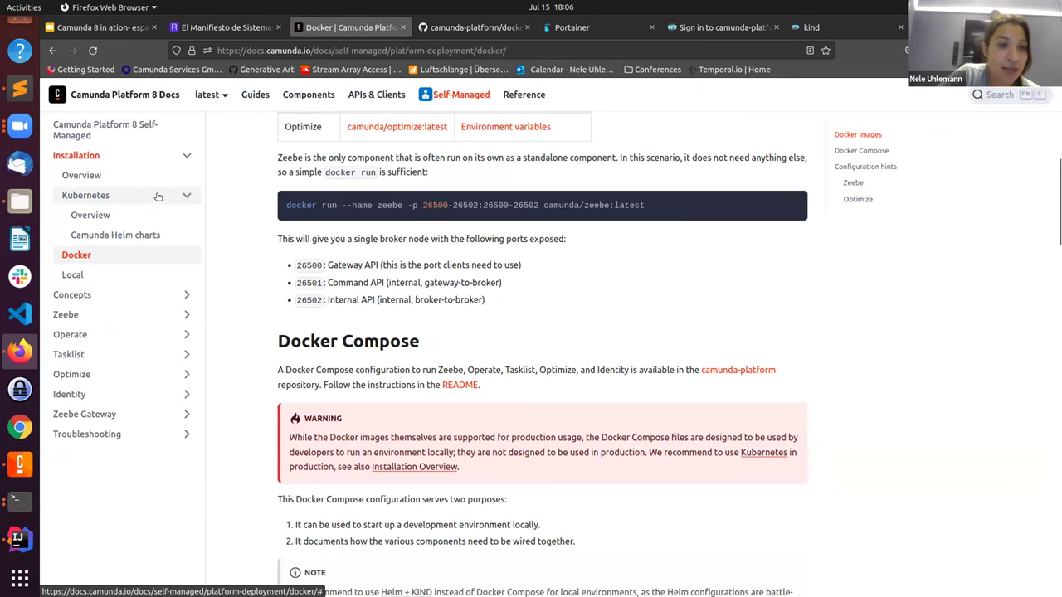
click(128, 222)
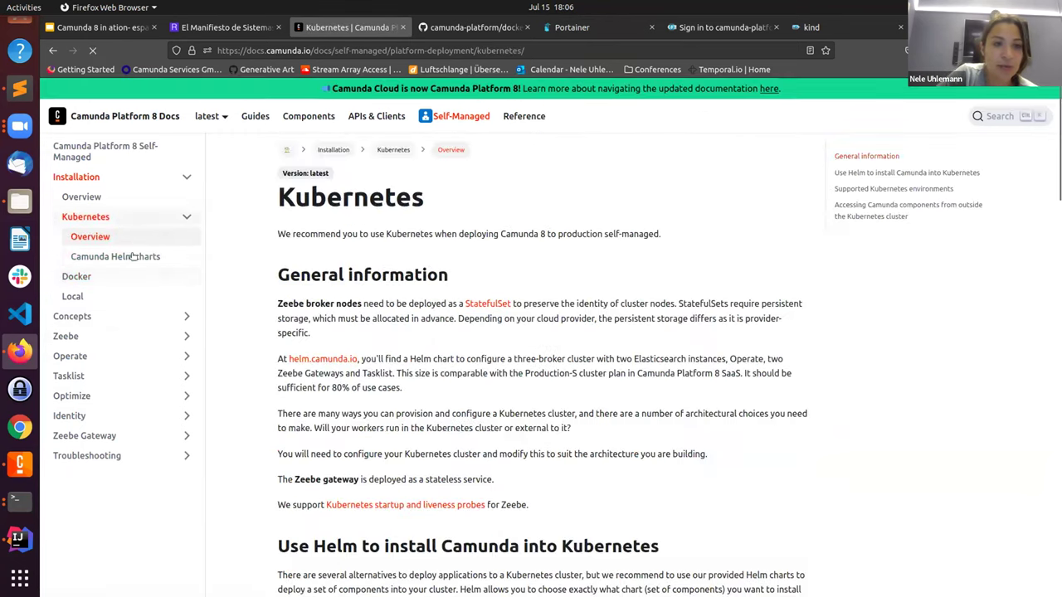
click(130, 257)
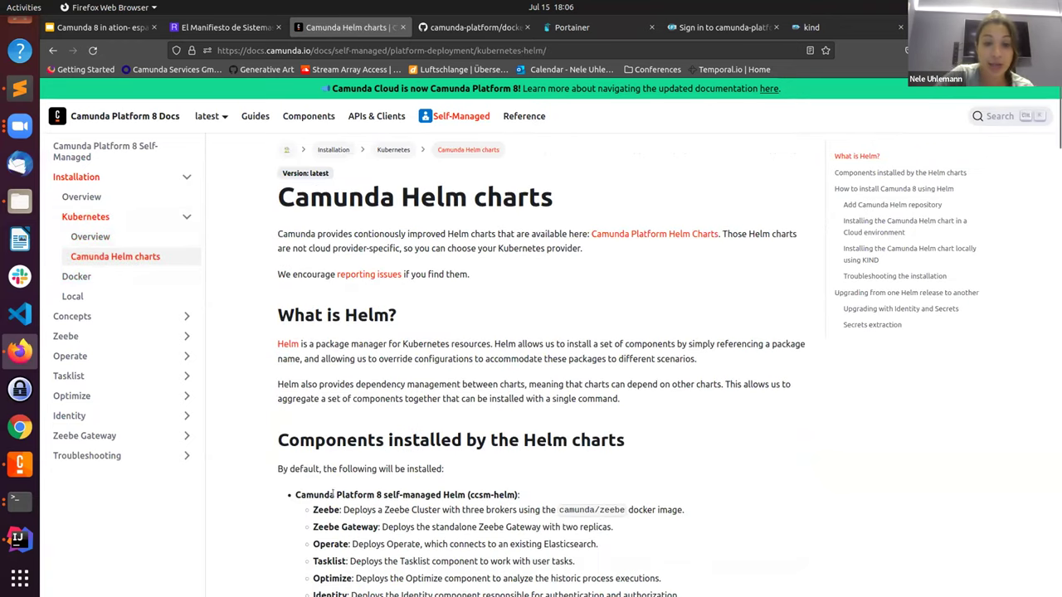
scroll(632, 438, down, 5)
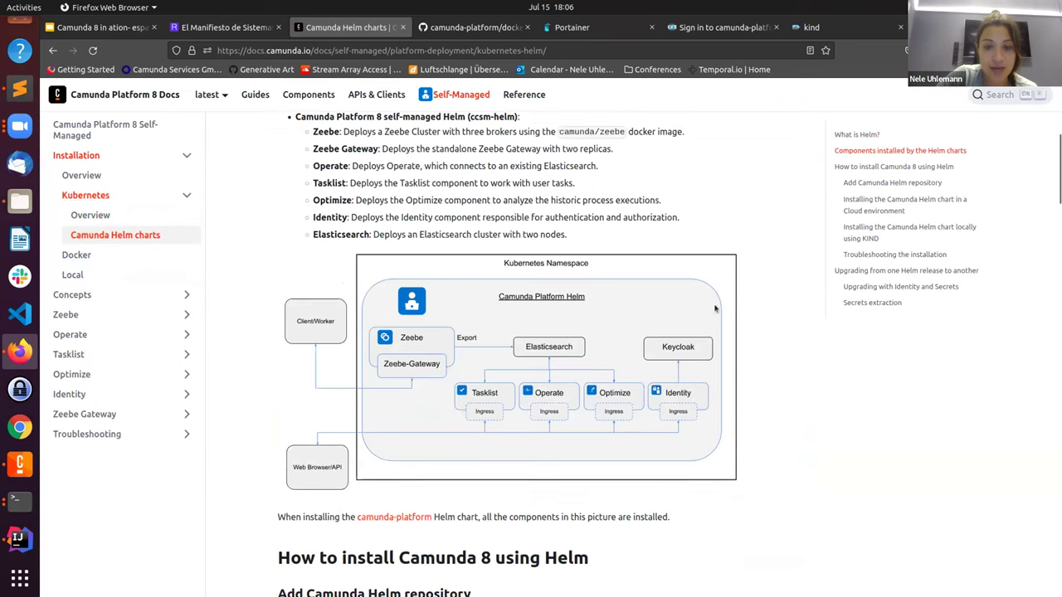
scroll(329, 436, down, 5)
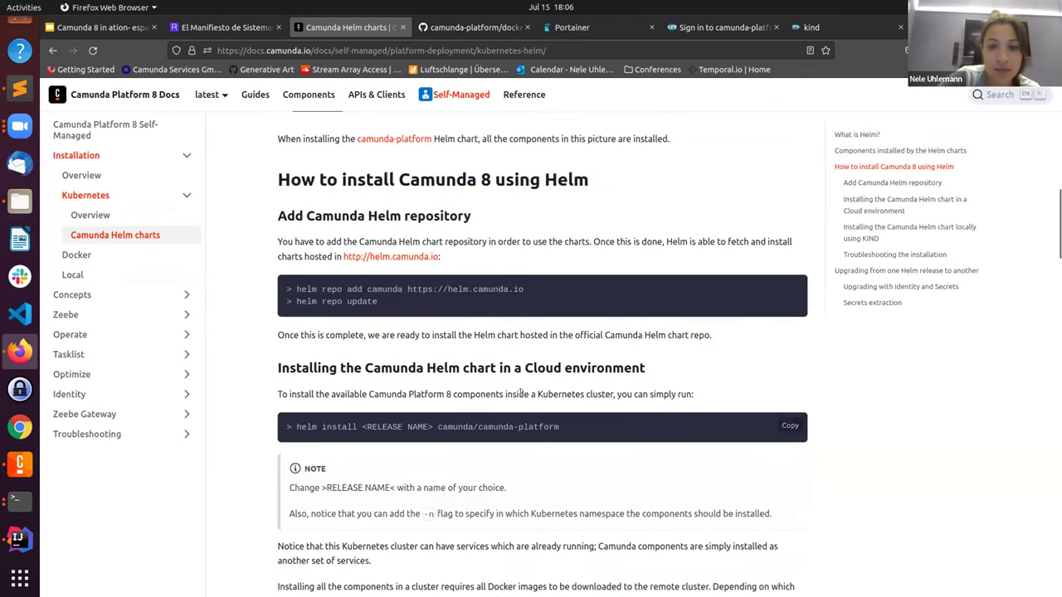
scroll(435, 501, down, 10)
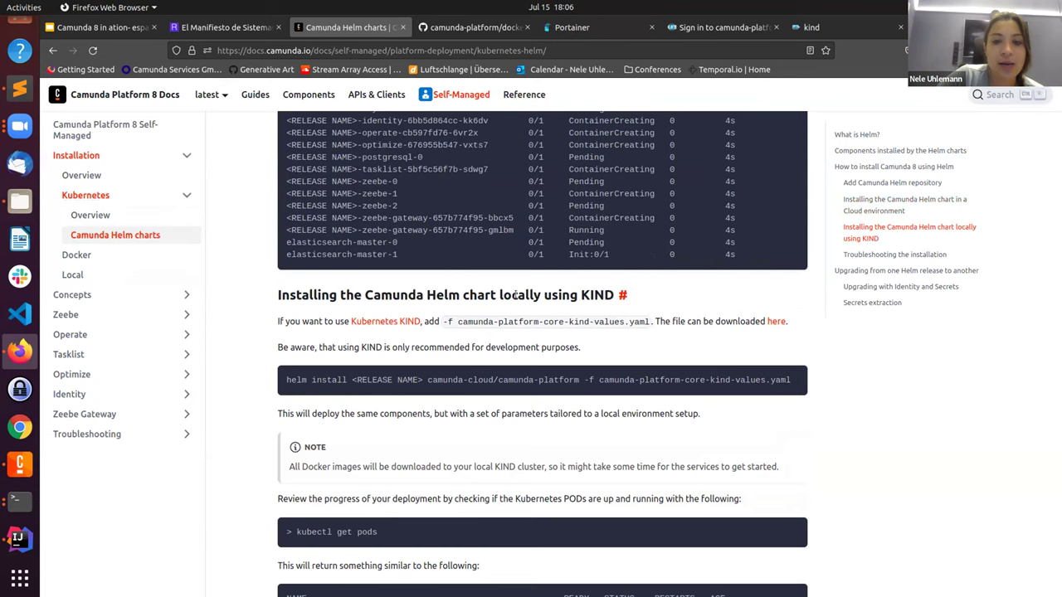
double_click(515, 295)
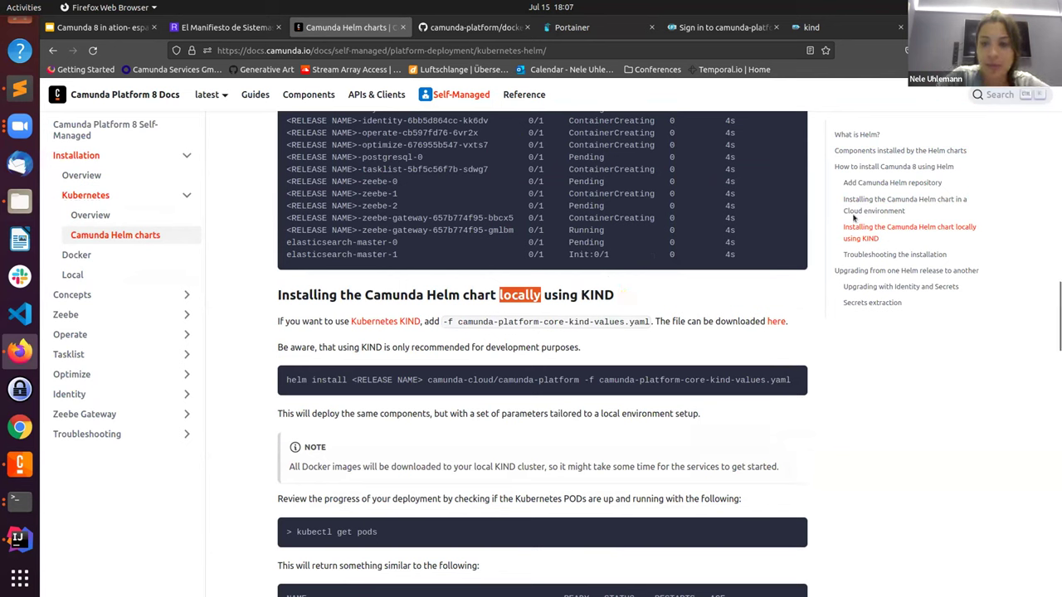
Step: Check the kind docs, then close the failed 'Sign in to camunda-platform' tab
click(839, 34)
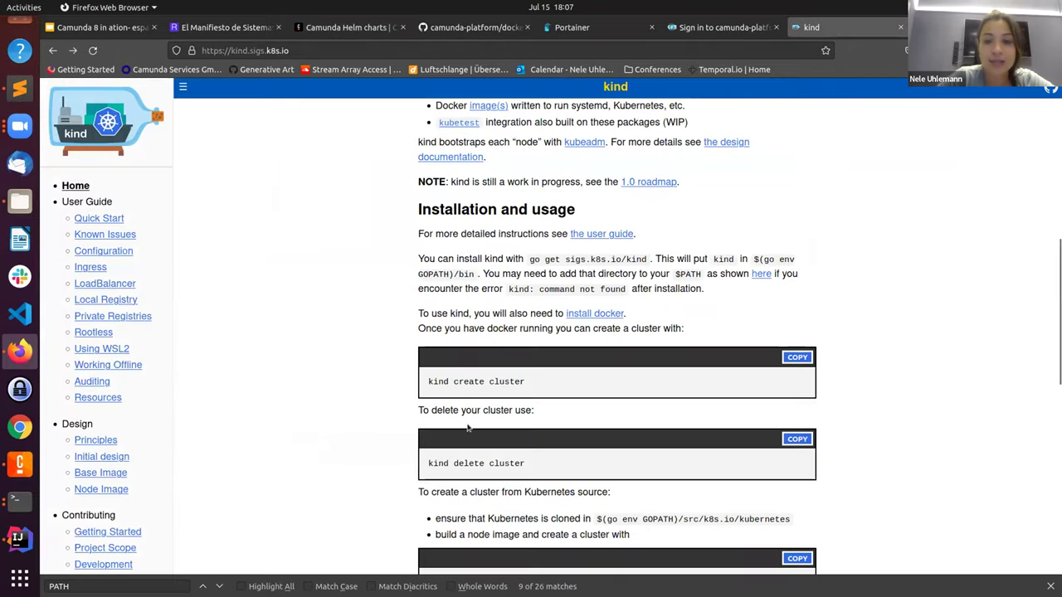
scroll(573, 212, up, 5)
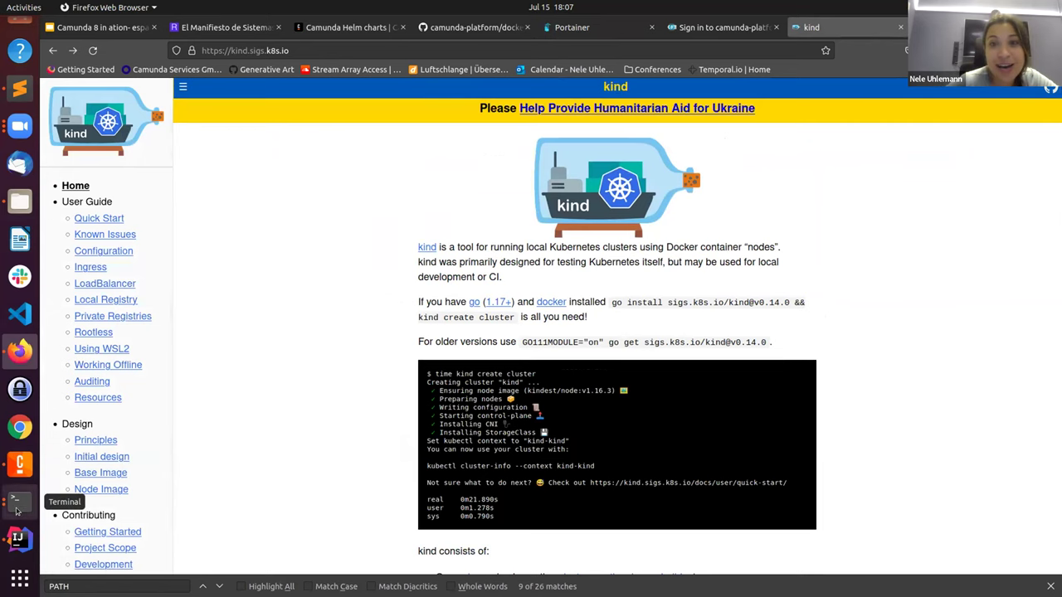
click(701, 27)
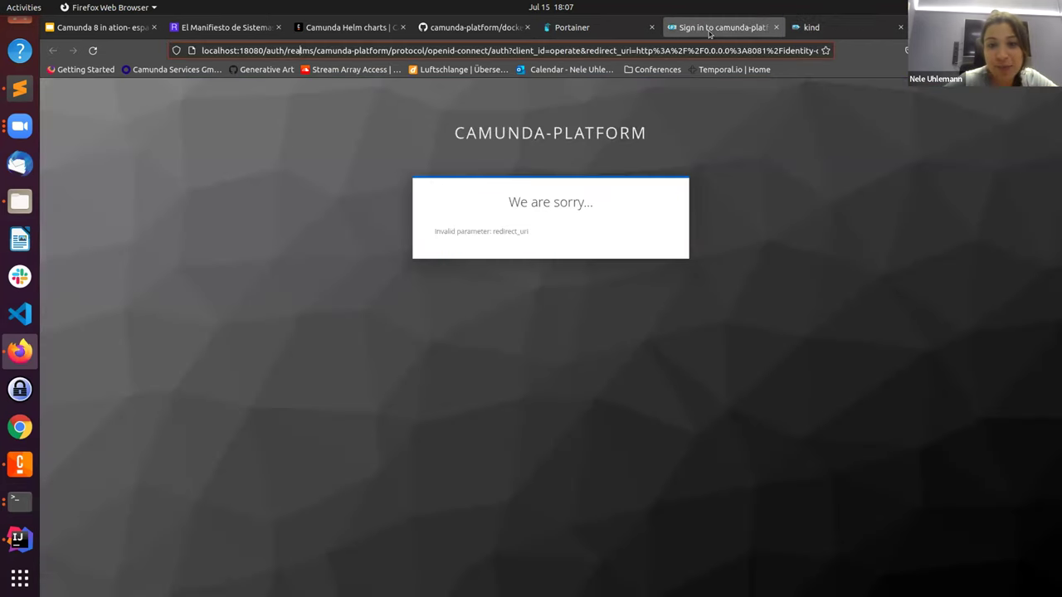
click(776, 27)
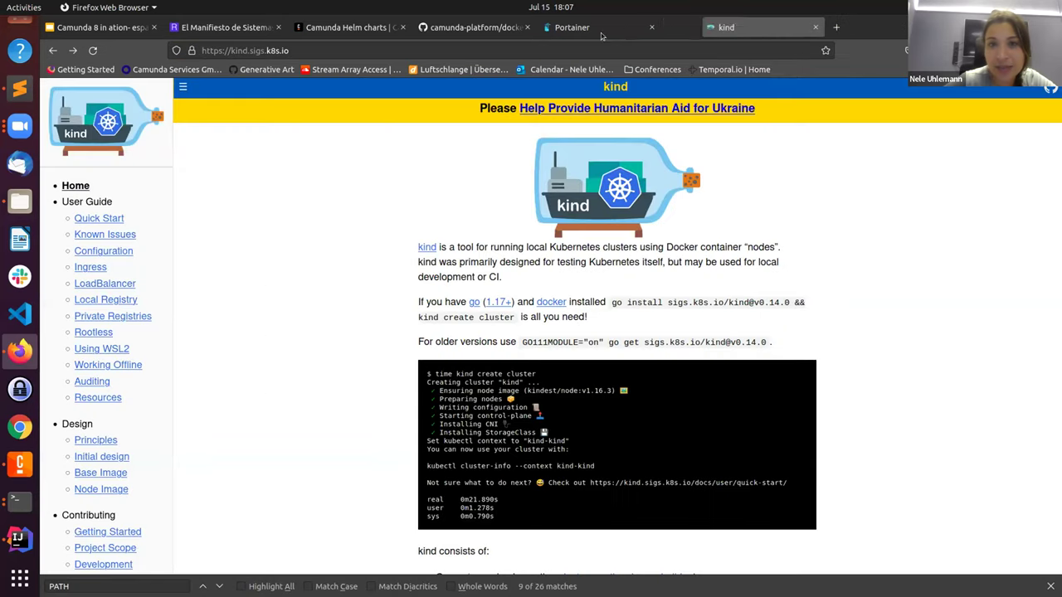
Step: Refresh Portainer's container list to confirm the old containers stopped, then return to the Helm charts docs
click(589, 29)
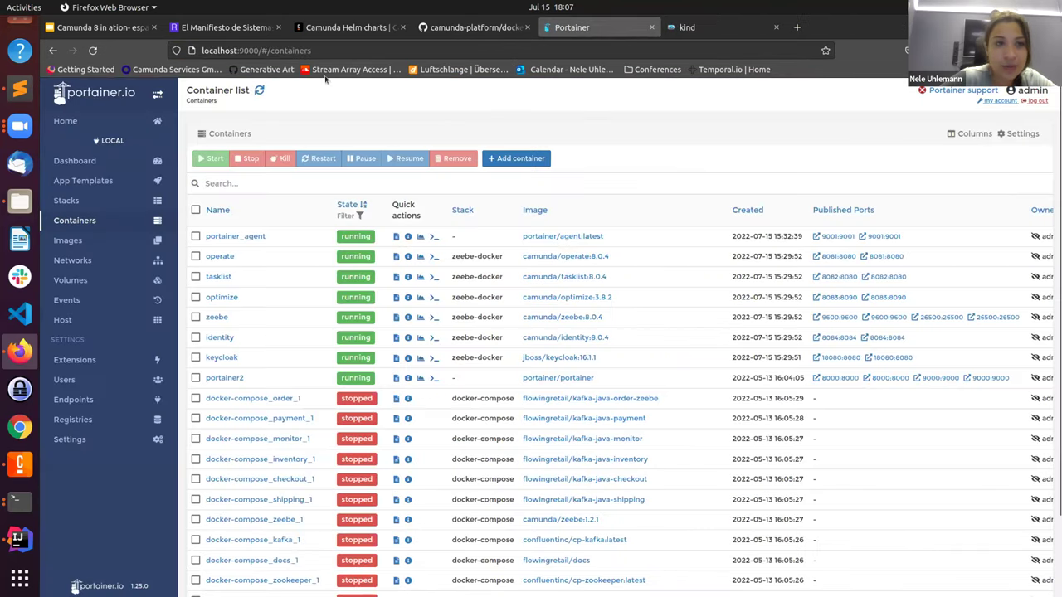
click(92, 50)
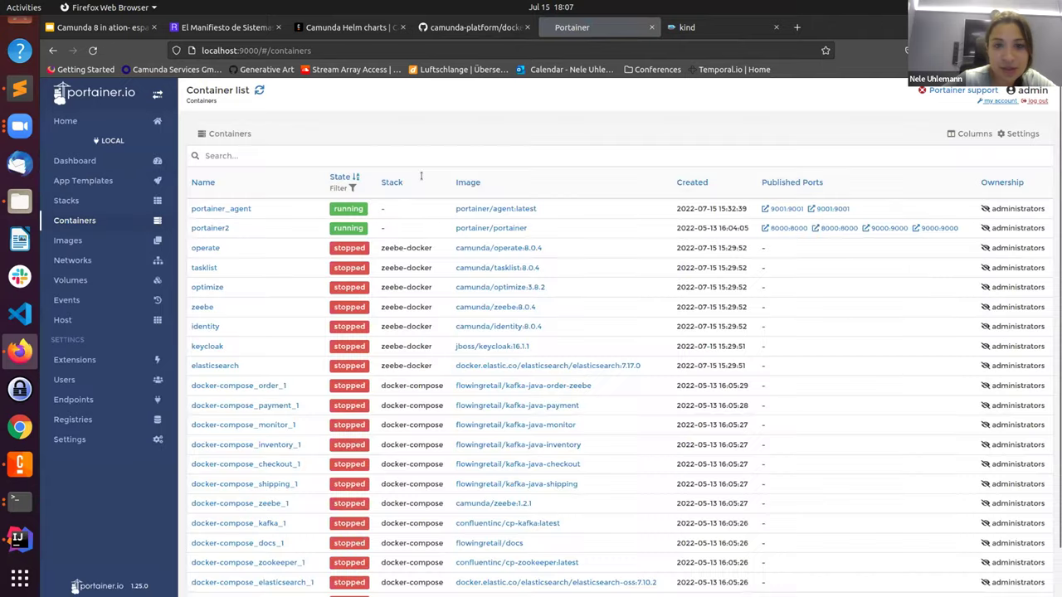
click(477, 28)
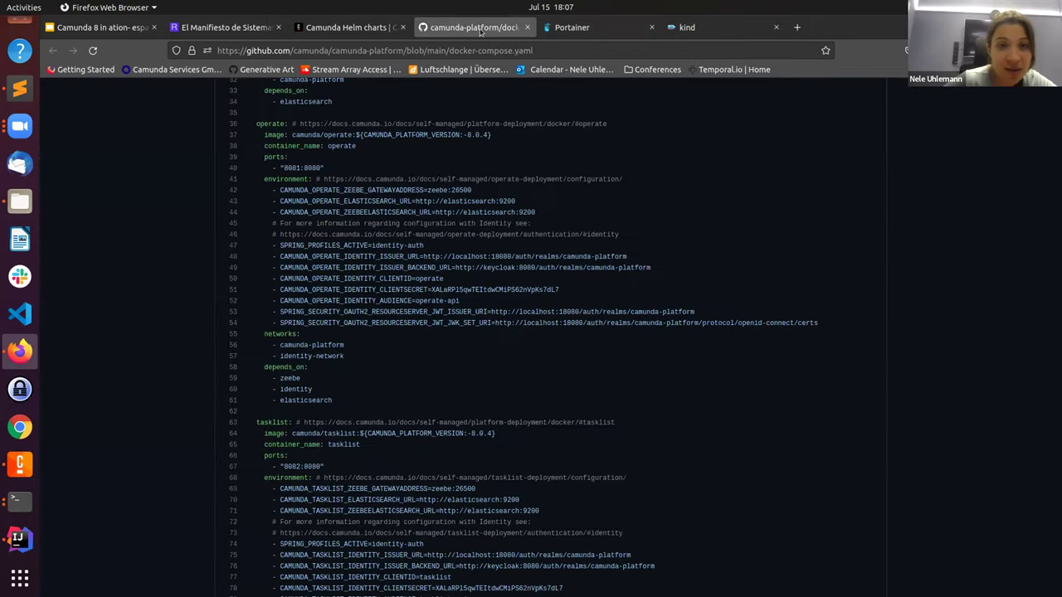
click(335, 28)
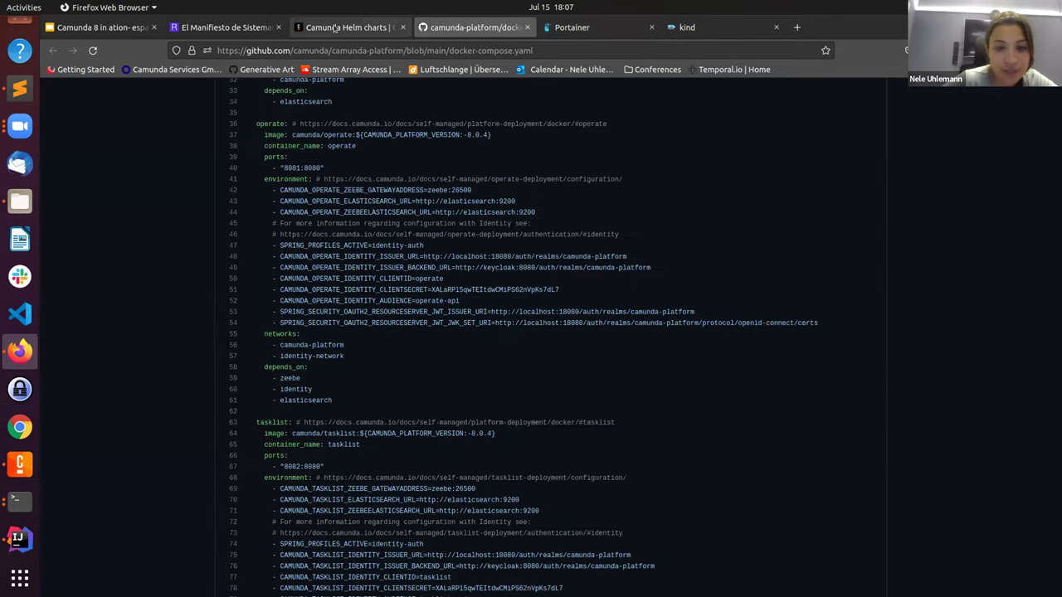
Step: Read the Helm charts KIND install section and note the camunda-platform-core-kind-values.yaml file name
scroll(439, 477, down, 5)
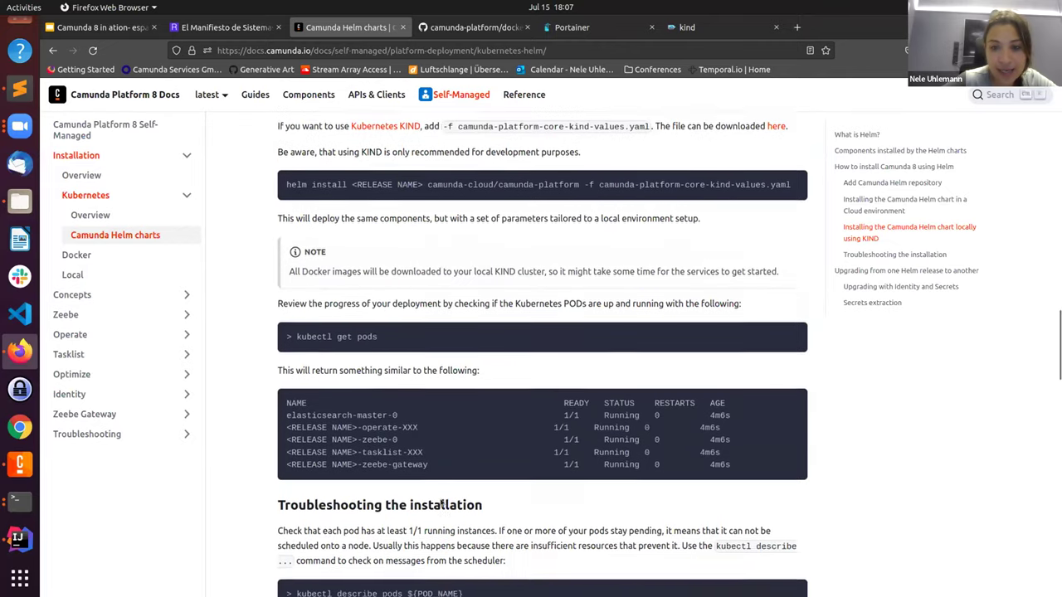
scroll(497, 438, down, 3)
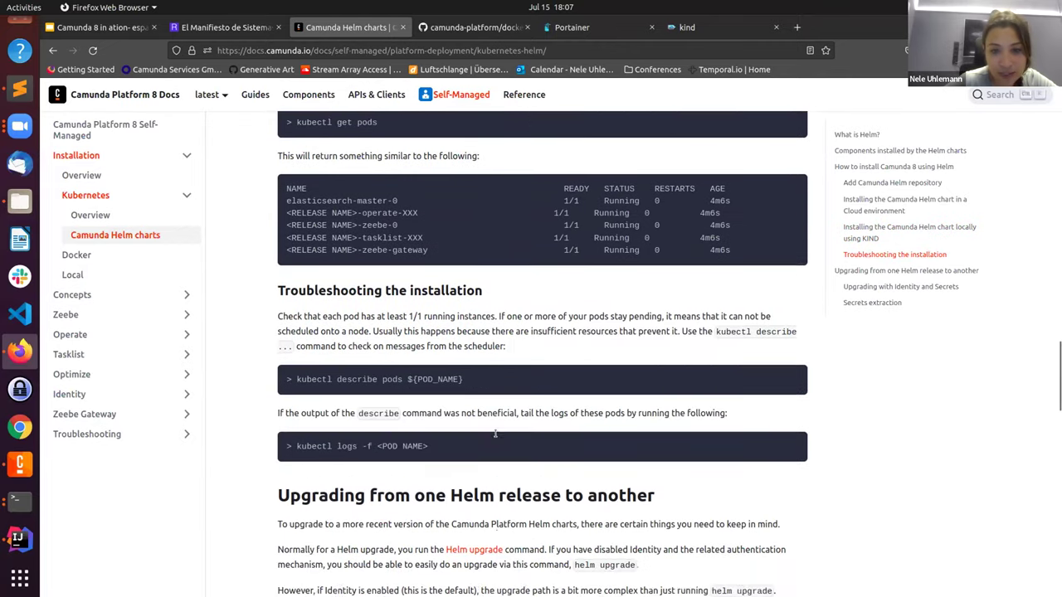
scroll(497, 438, up, 3)
scroll(496, 436, up, 1)
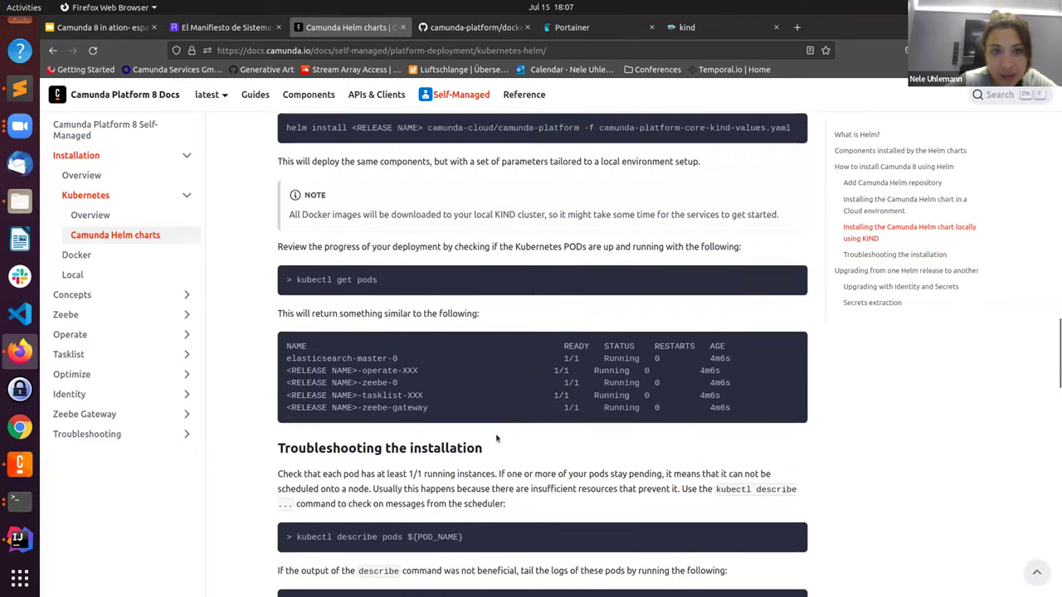
scroll(496, 438, up, 2)
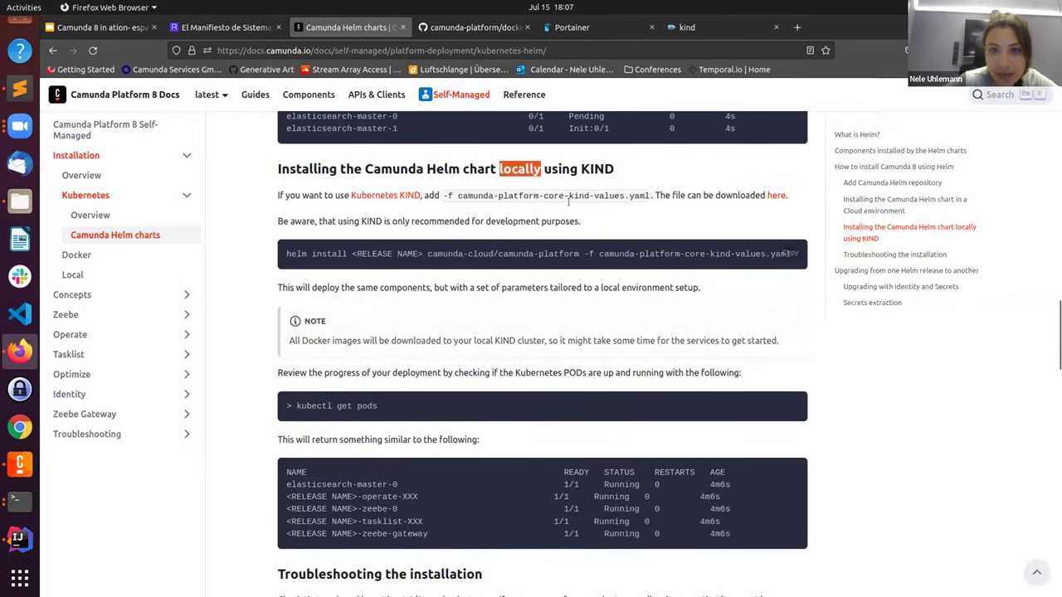
double_click(553, 195)
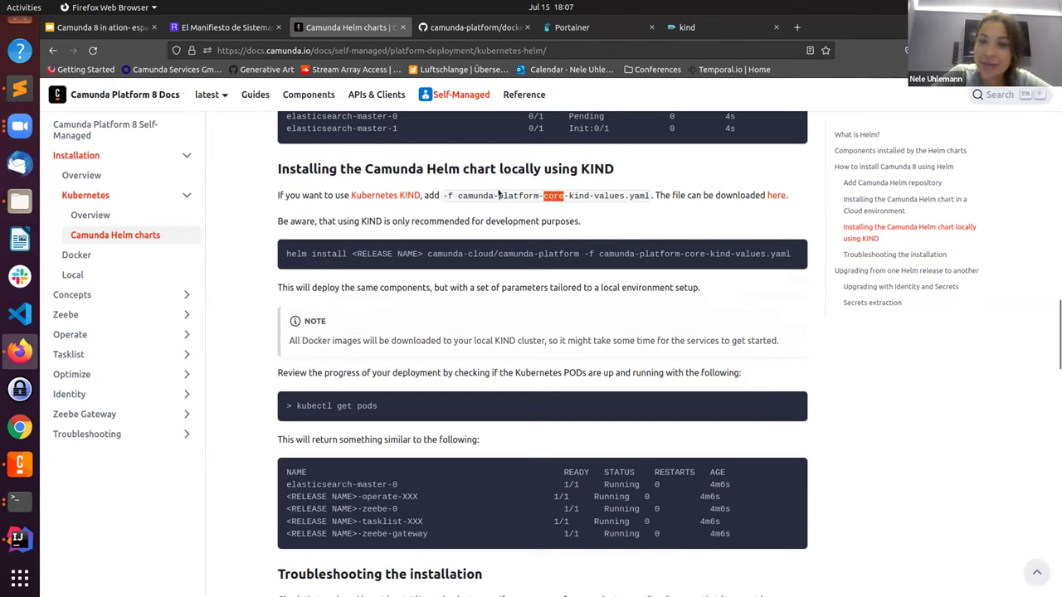
scroll(498, 195, up, 4)
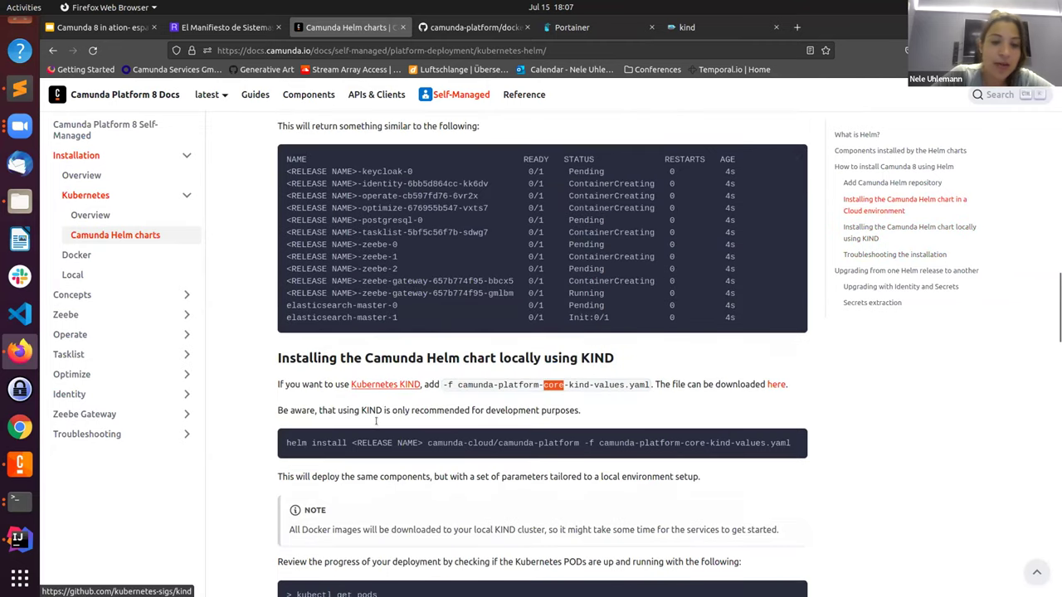
scroll(367, 302, up, 6)
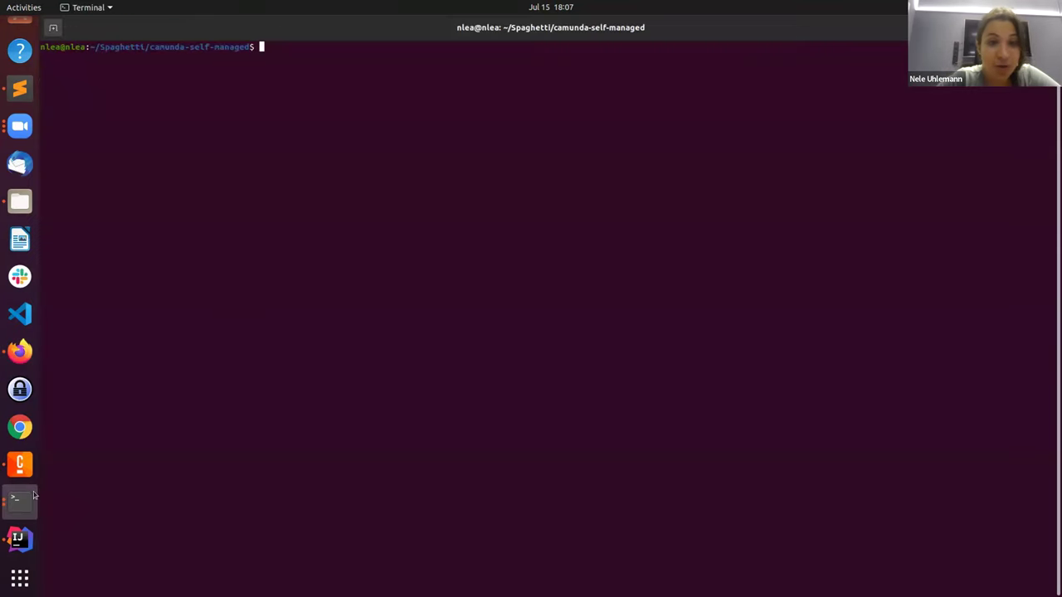
click(19, 501)
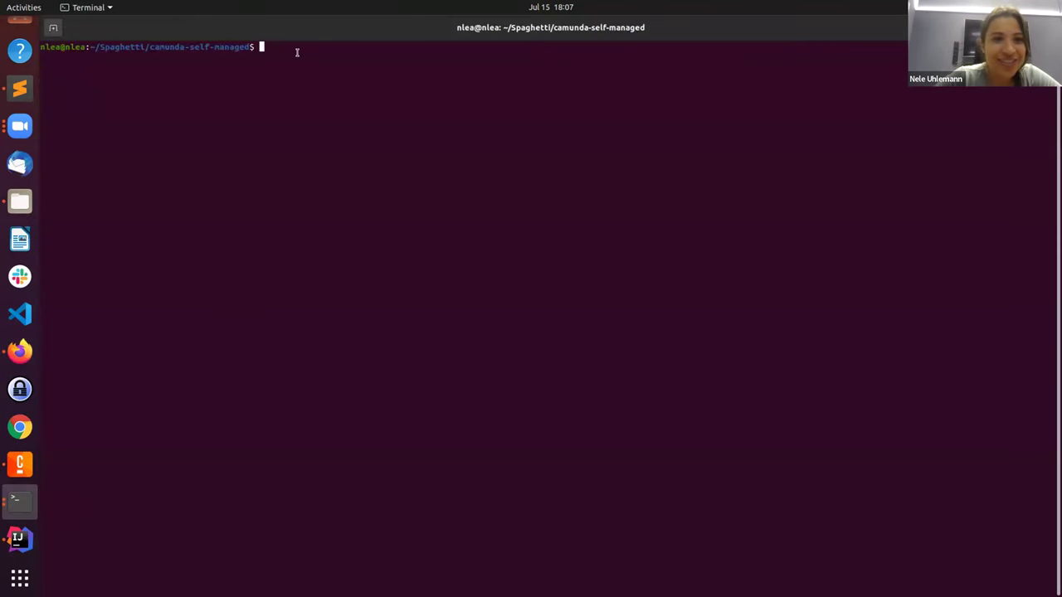
Step: Create a new KIND cluster by rerunning 'kind create cluster' from shell history
key(Up)
key(Up)
key(Up)
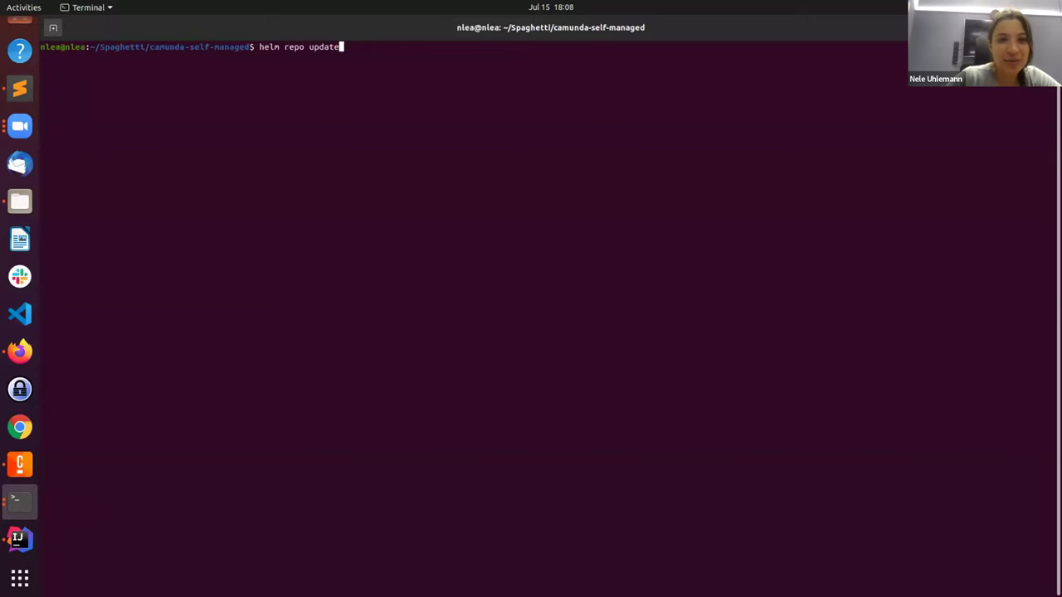
key(Up)
key(Down)
key(Down)
key(Down)
key(Up)
key(Up)
key(Return)
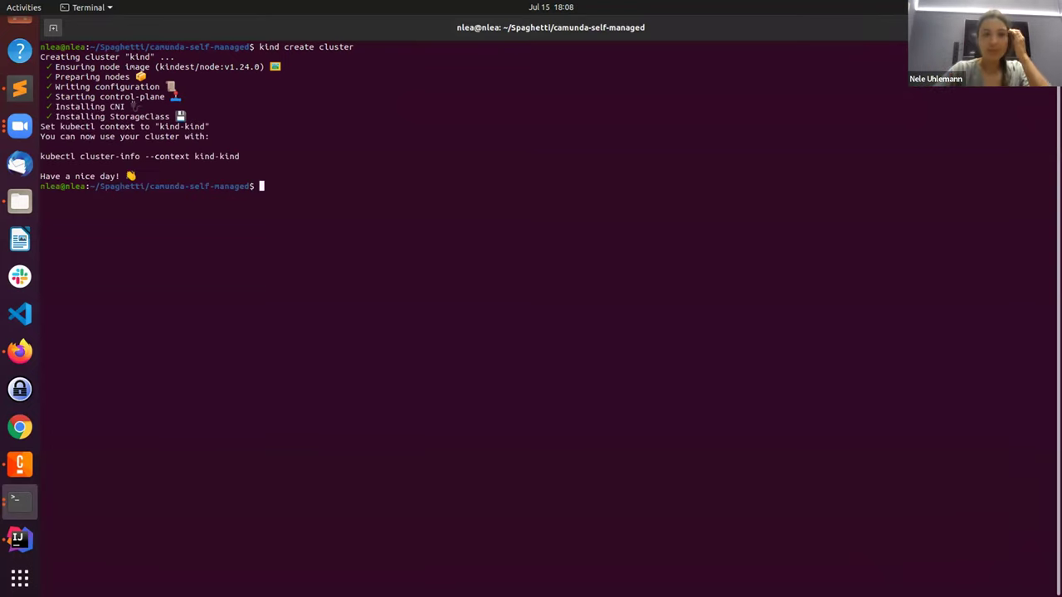
key(Up)
key(Up)
key(Down)
key(Up)
key(Up)
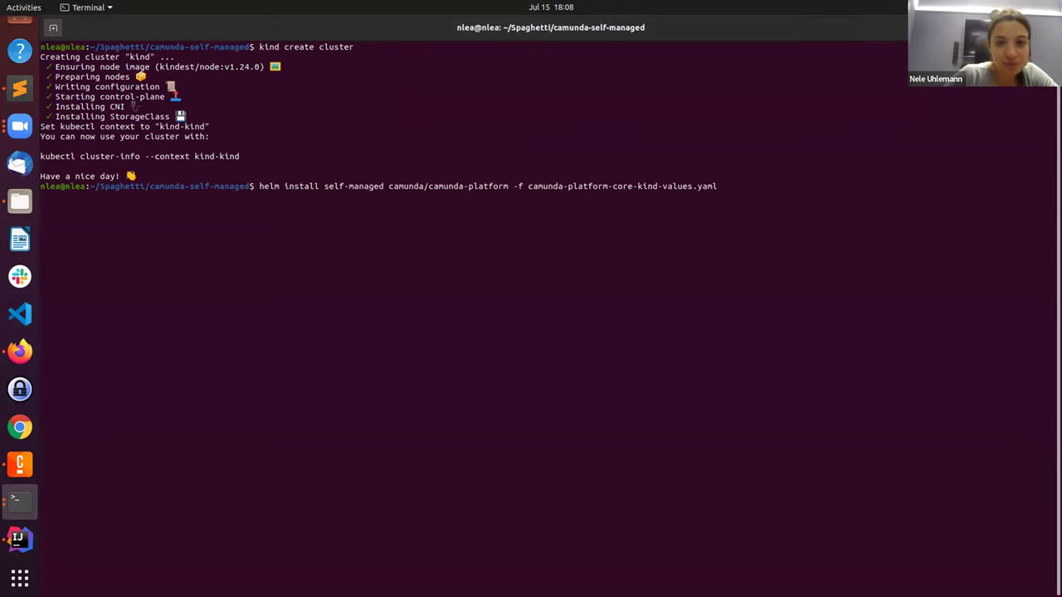
key(Up)
key(Up)
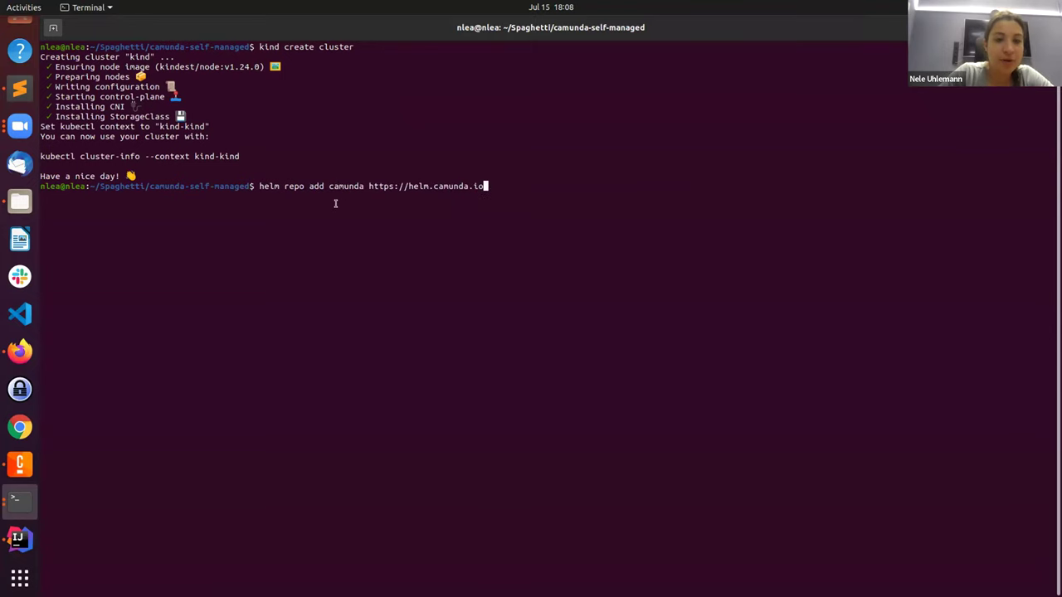
key(Return)
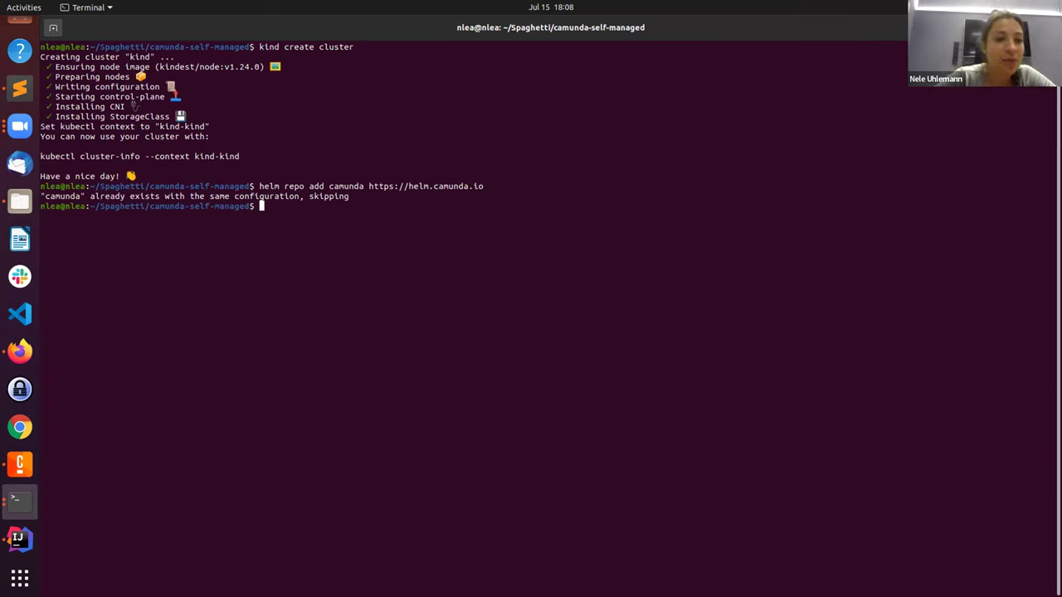
key(Up)
key(Up)
key(Up)
key(Up)
key(Up)
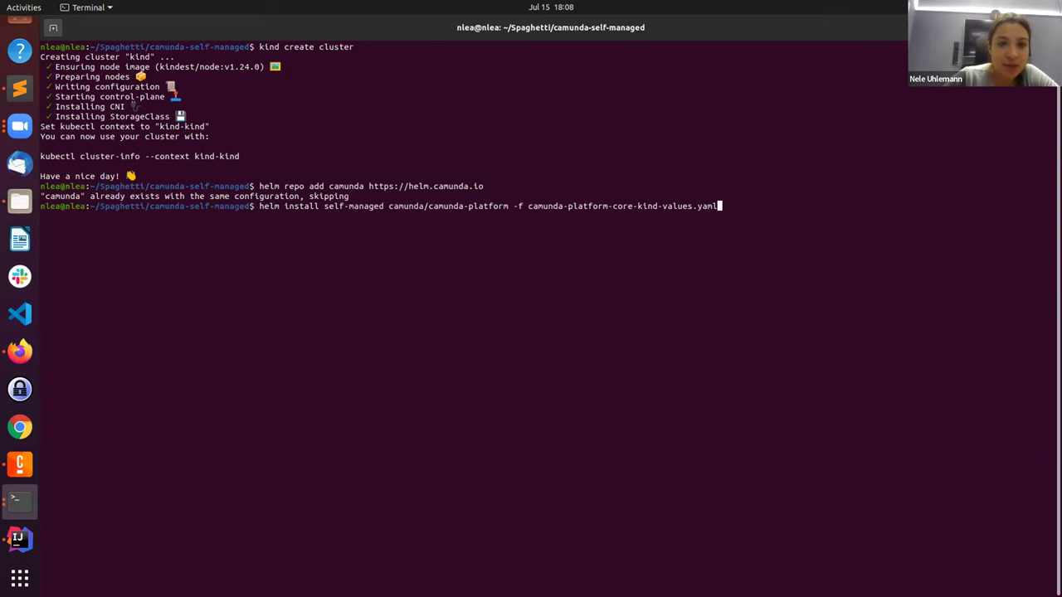
key(Up)
key(Return)
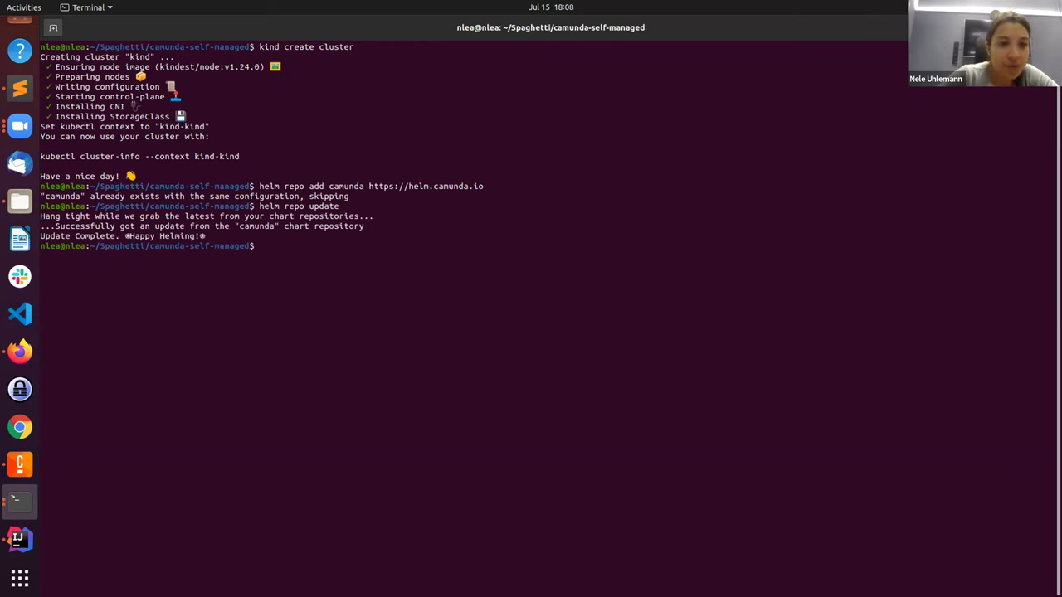
Step: Install camunda/camunda-platform as release self-managed with camunda-platform-core-kind-values.yaml
key(Up)
key(Up)
key(Up)
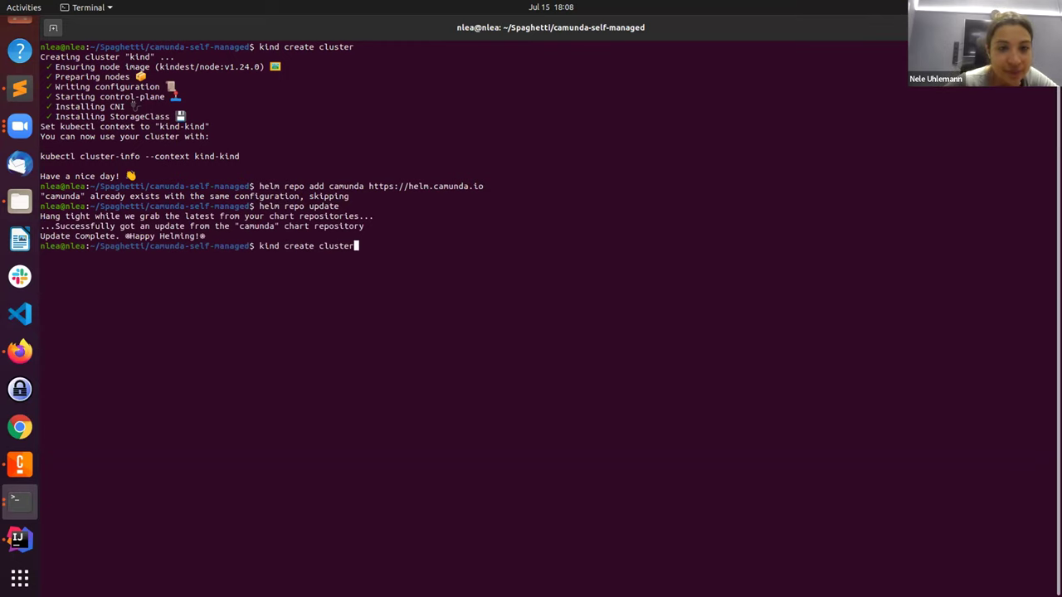
key(BackSpace)
key(BackSpace)
key(BackSpace)
key(BackSpace)
key(BackSpace)
key(BackSpace)
key(BackSpace)
key(BackSpace)
key(BackSpace)
key(BackSpace)
key(BackSpace)
key(BackSpace)
key(BackSpace)
key(BackSpace)
key(BackSpace)
key(BackSpace)
key(BackSpace)
key(BackSpace)
key(BackSpace)
key(Up)
key(Up)
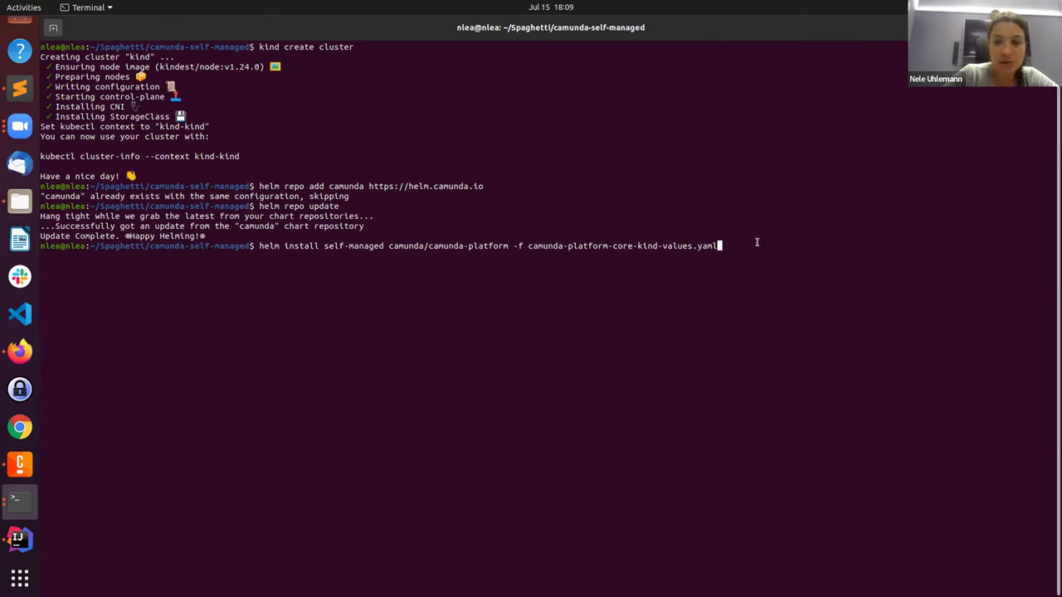
key(Return)
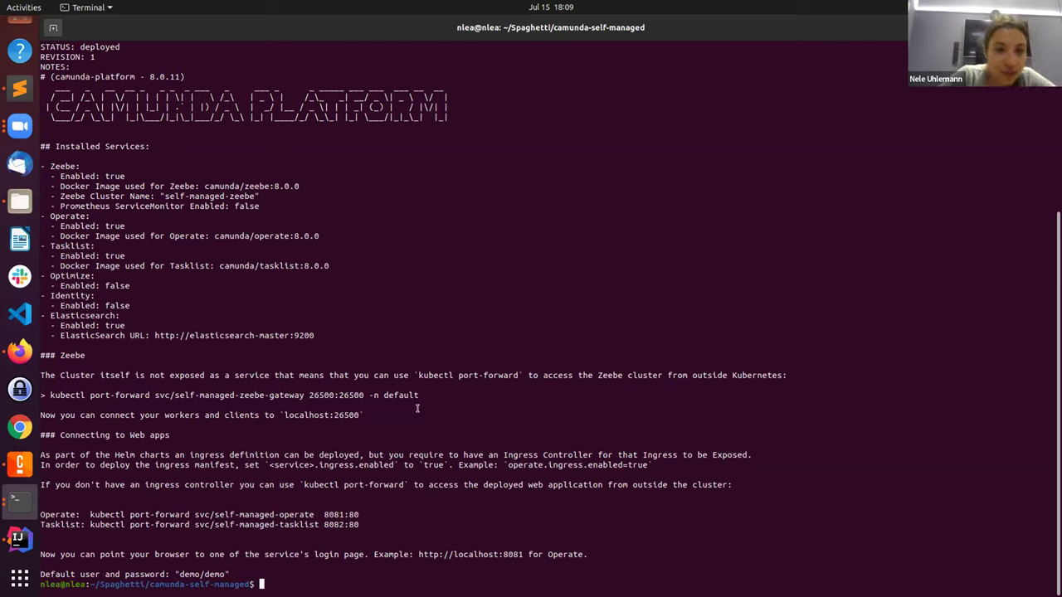
scroll(327, 228, up, 4)
scroll(327, 228, down, 4)
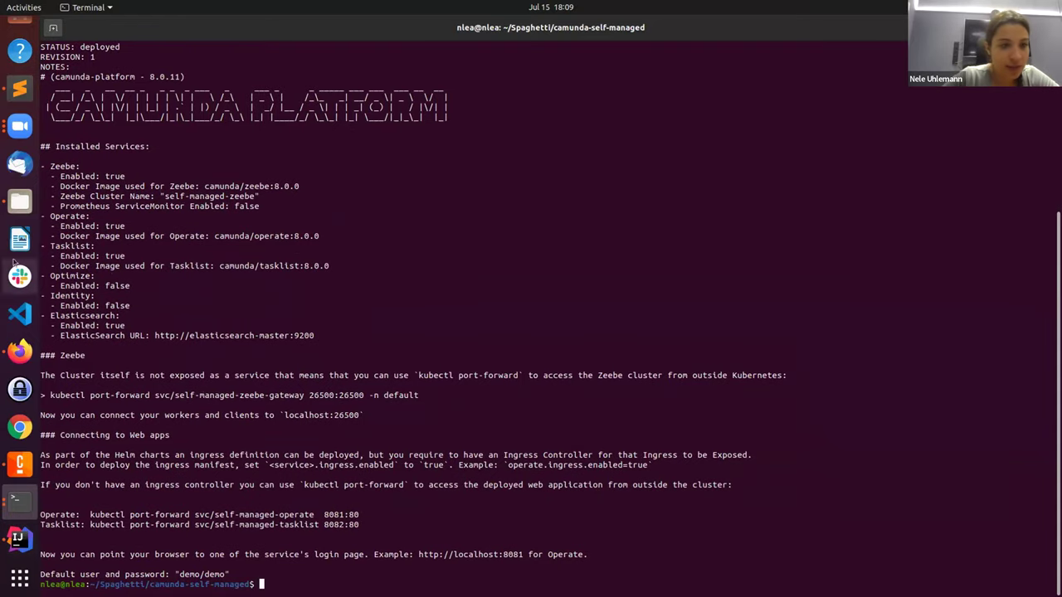
click(19, 351)
drag(293, 404, 380, 406)
key(ctrl+c)
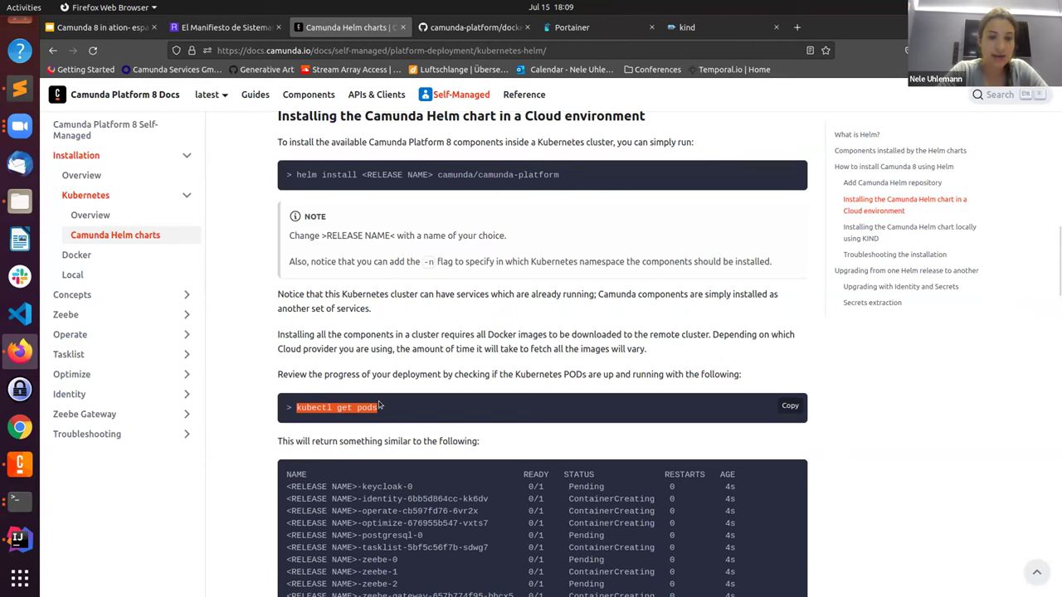
click(13, 502)
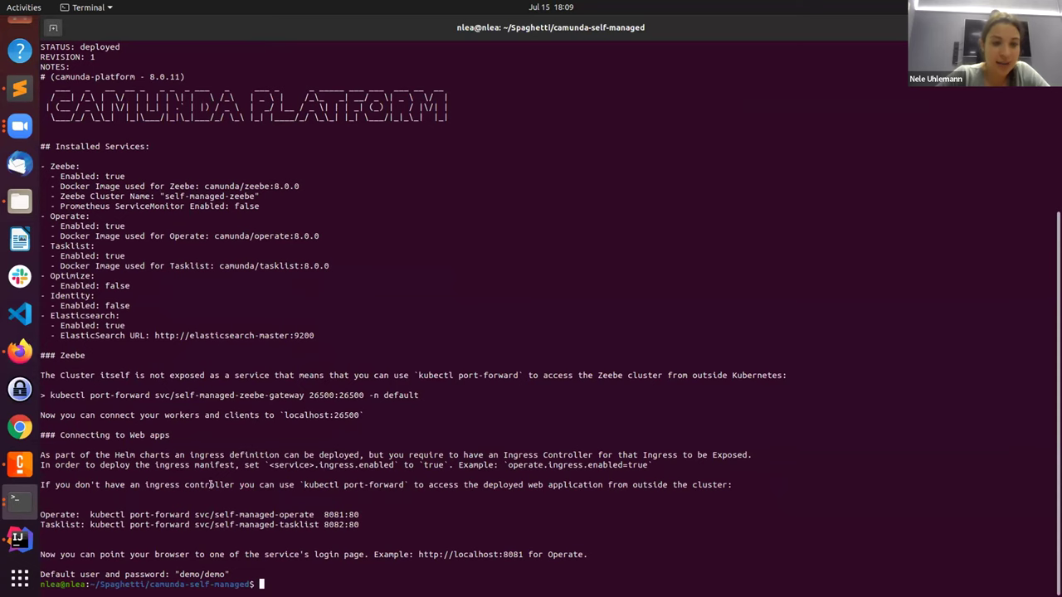
key(ctrl+shift+v)
key(Return)
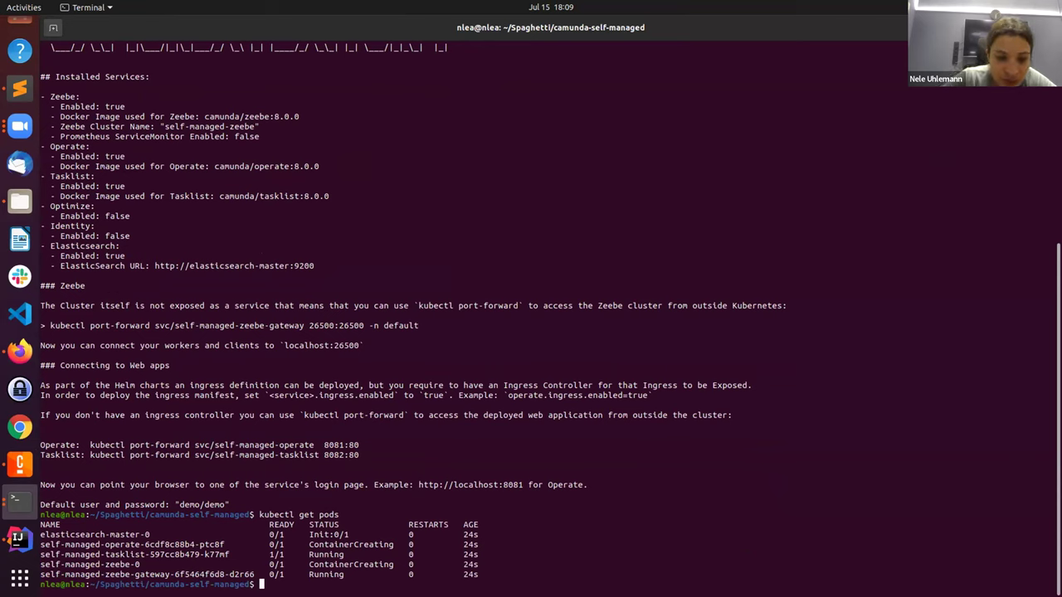
double_click(276, 554)
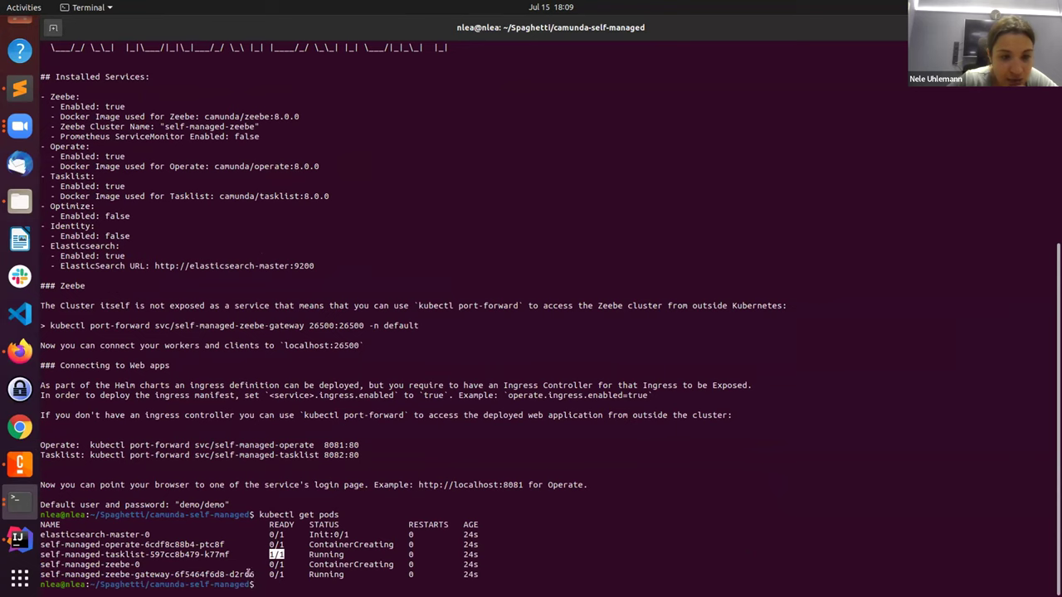
triple_click(216, 555)
triple_click(196, 550)
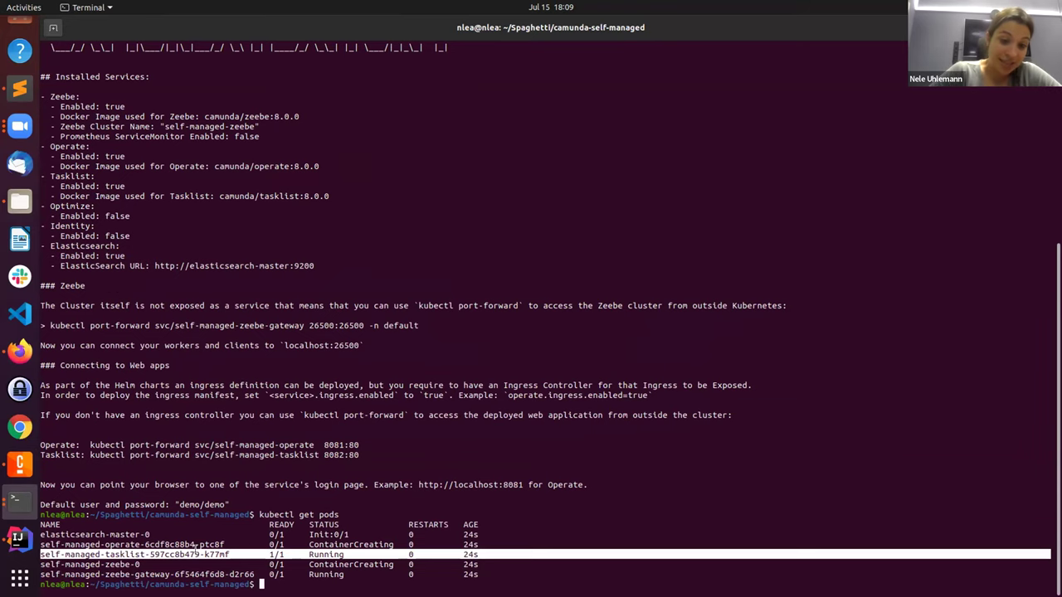
click(194, 548)
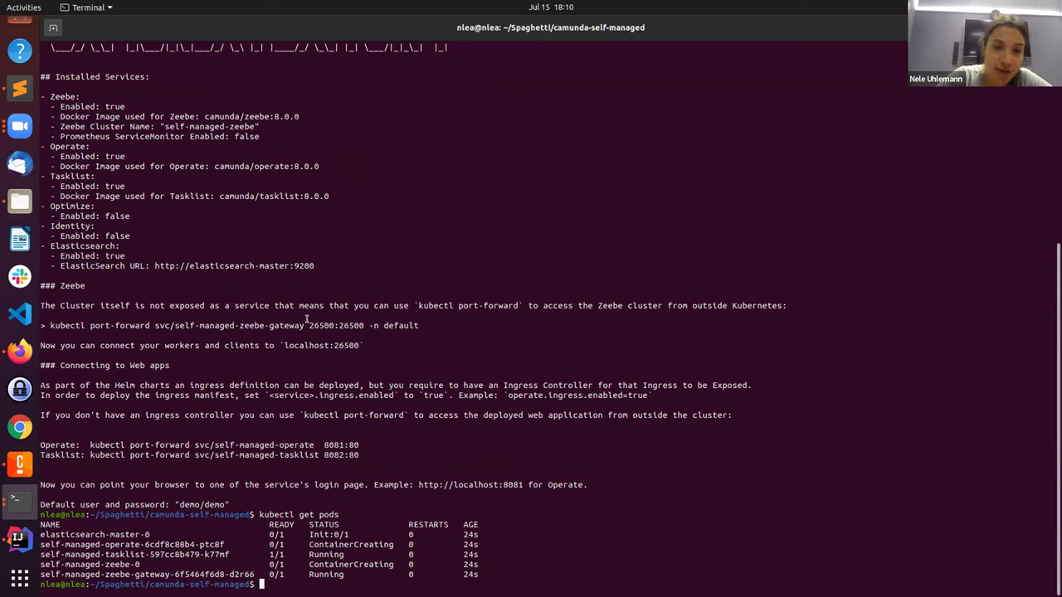
drag(308, 324, 329, 322)
mouse_move(331, 320)
mouse_down()
mouse_move(310, 325)
mouse_move(325, 325)
mouse_up()
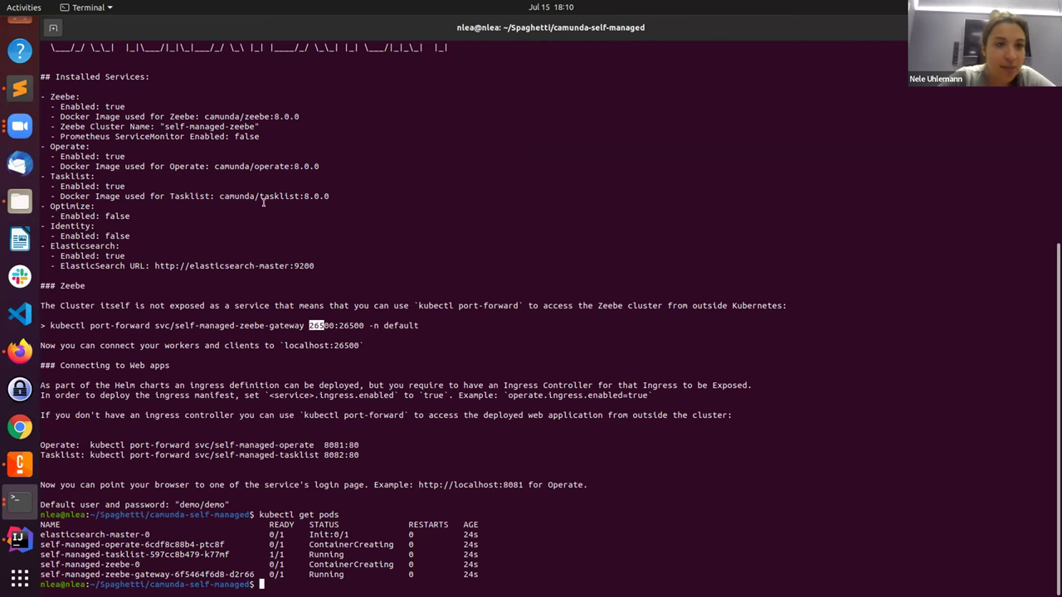
scroll(263, 202, up, 3)
scroll(263, 203, up, 3)
scroll(263, 203, down, 5)
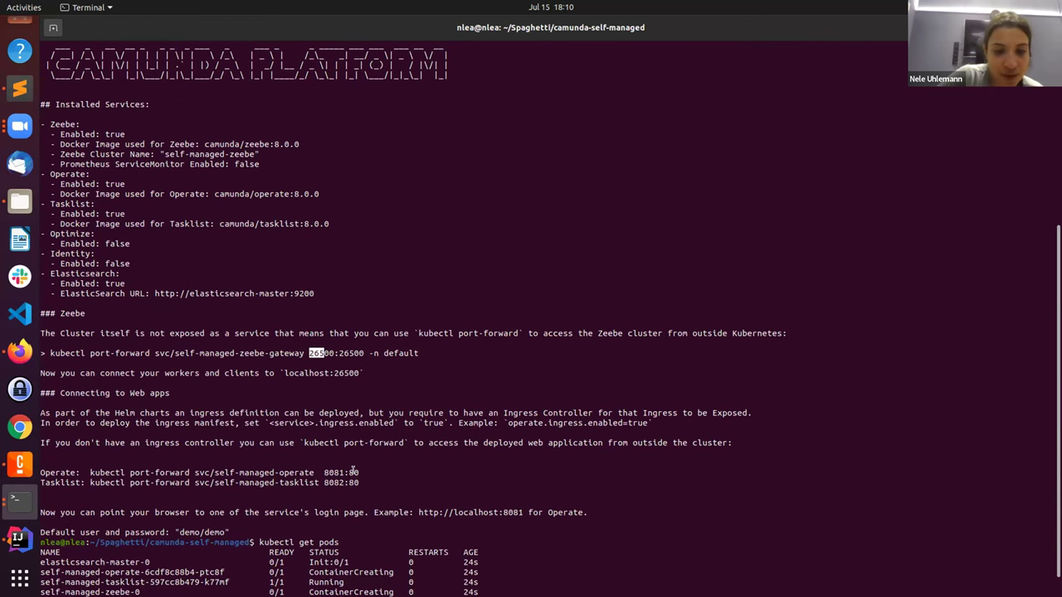
click(298, 584)
Step: Recheck pod status and select the Zeebe gateway port-forward command from the install notes
key(Return)
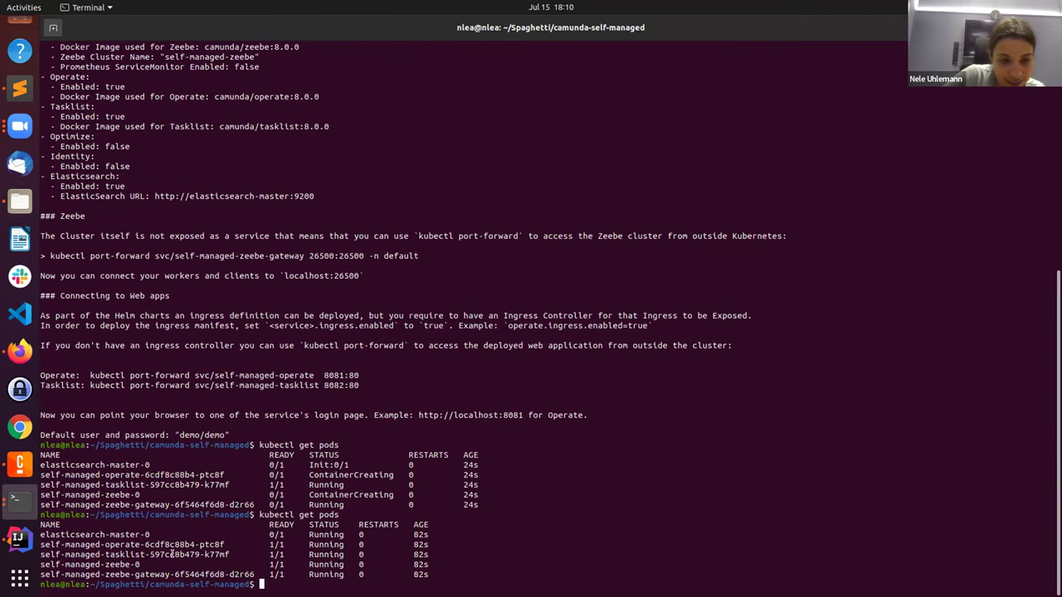
triple_click(127, 534)
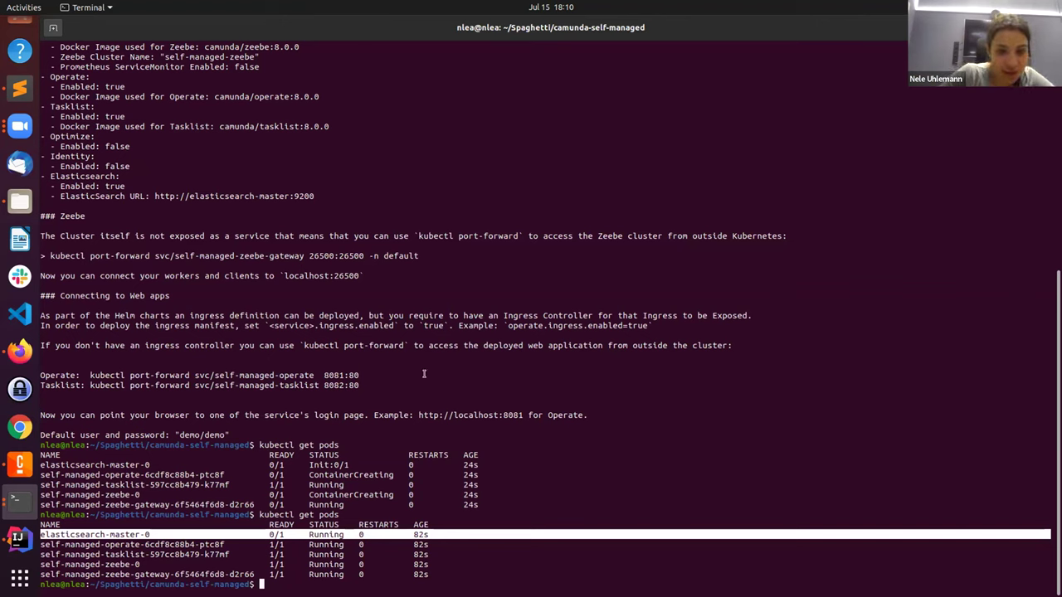
triple_click(358, 274)
drag(192, 282, 193, 276)
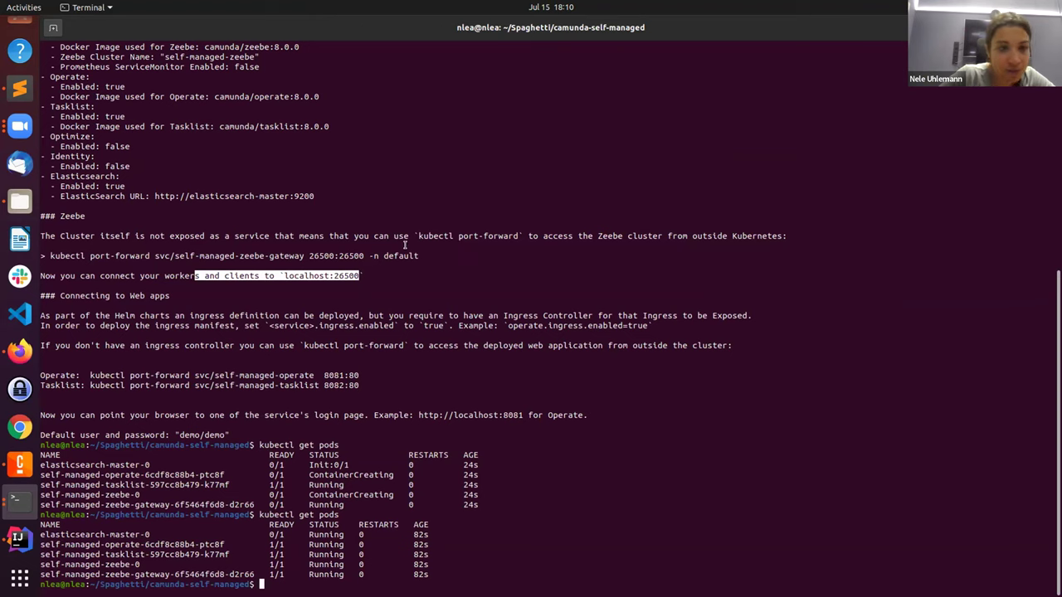
click(418, 256)
drag(418, 256, 46, 255)
key(ctrl+c)
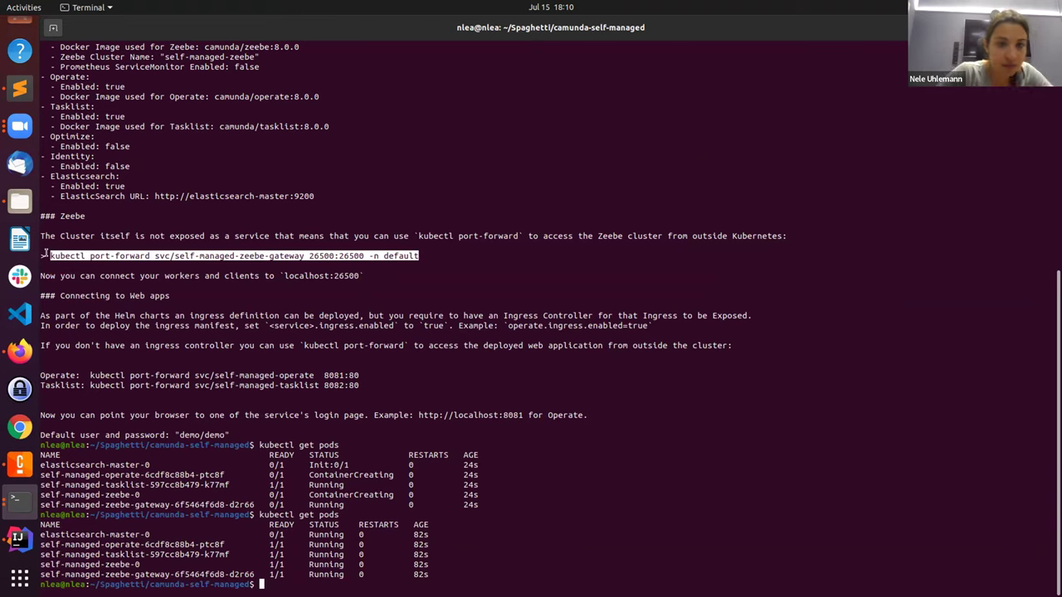
Step: Run the Zeebe gateway port-forward on port 26500 in a new terminal tab
click(53, 28)
key(ctrl+shift+v)
key(Return)
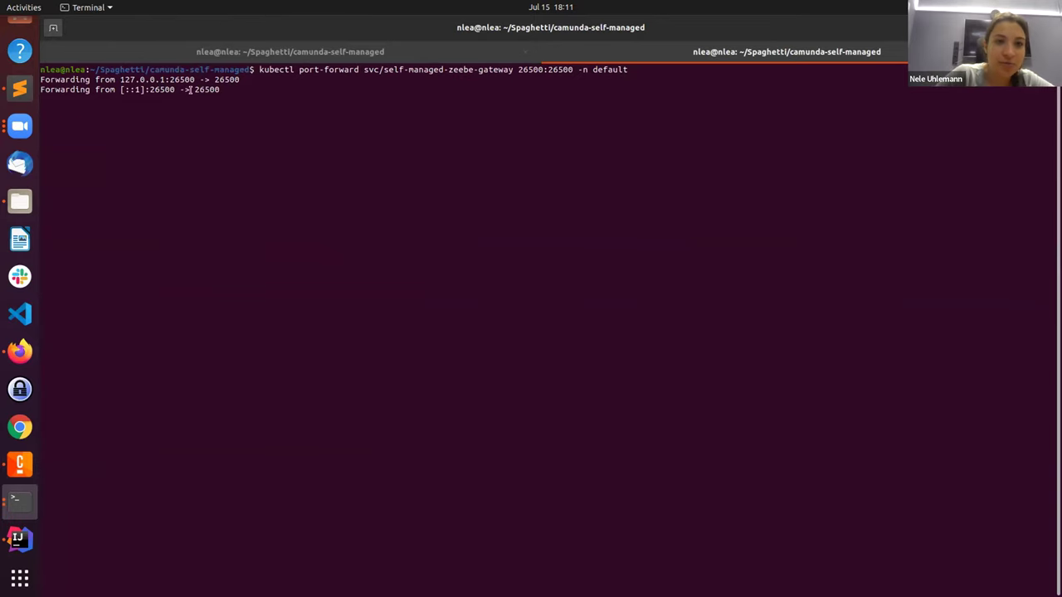
click(31, 477)
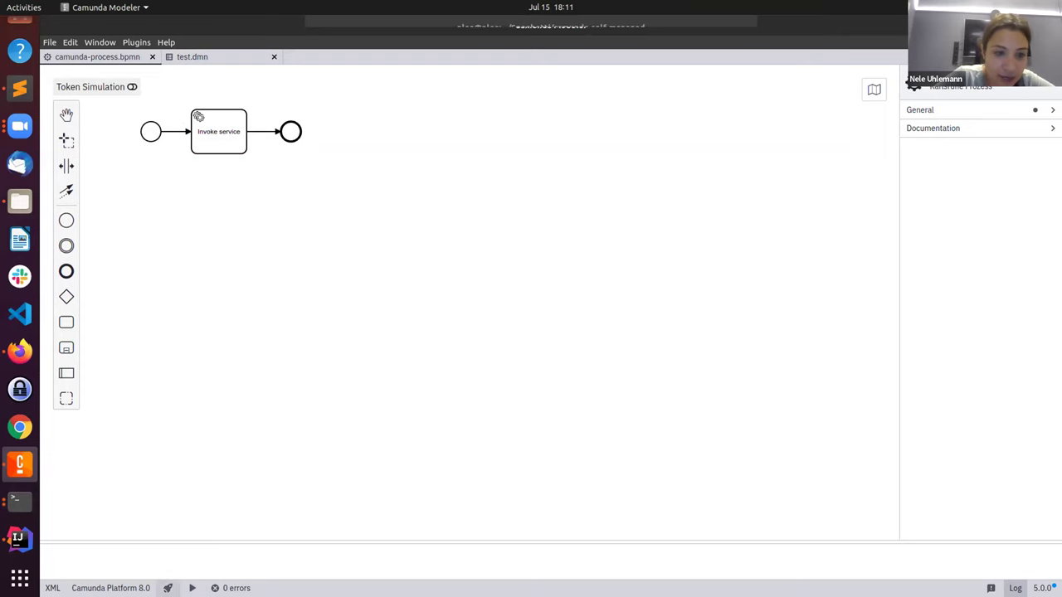
Step: Deploy camunda-process from Modeler to the Self-Managed cluster endpoint 0.0.0.0:26500
click(167, 587)
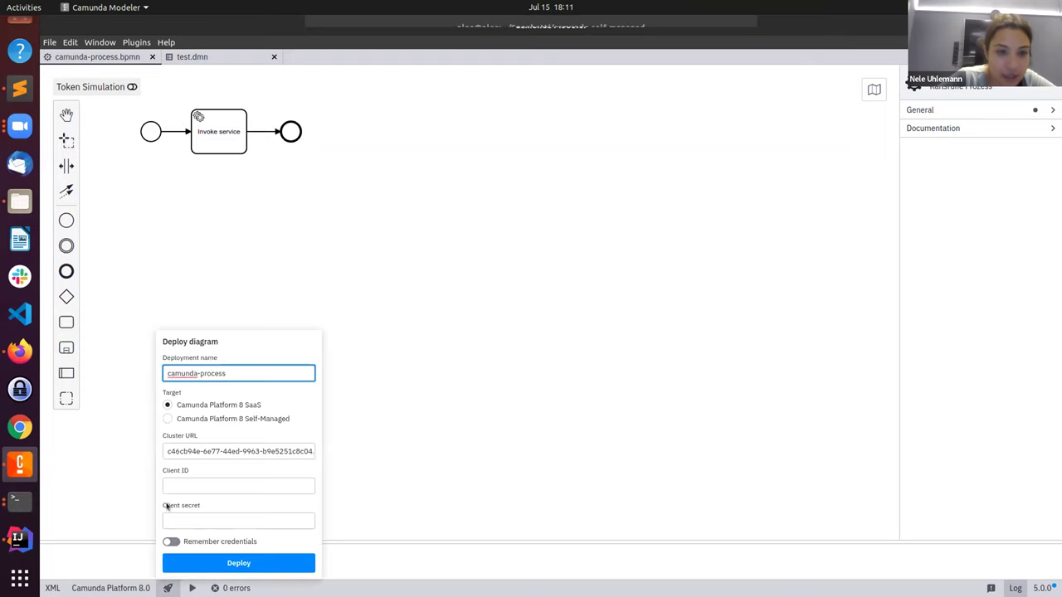
click(166, 419)
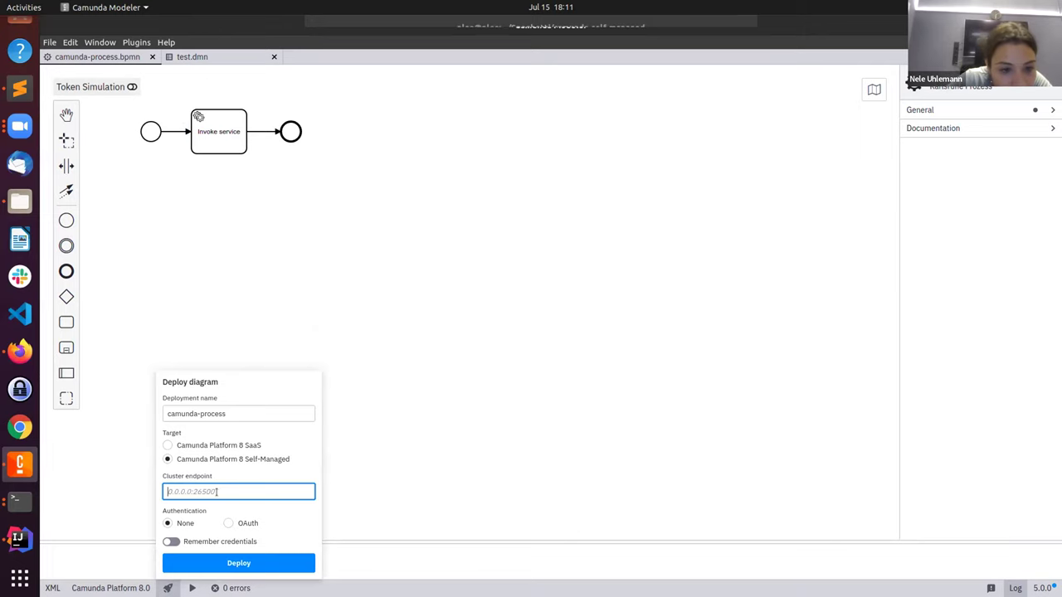
text(0.0.0.0:2)
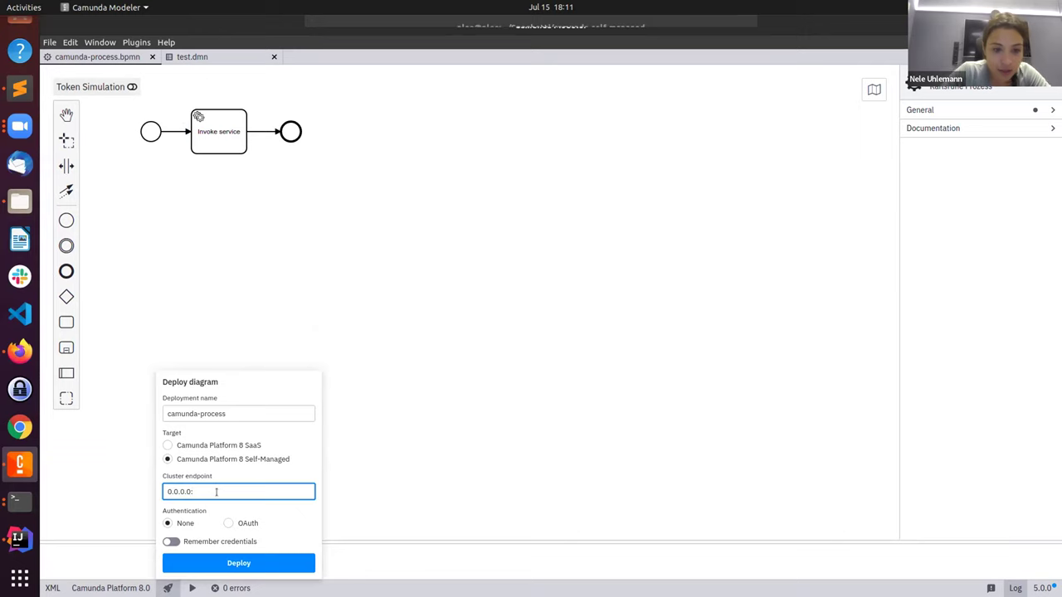
click(24, 501)
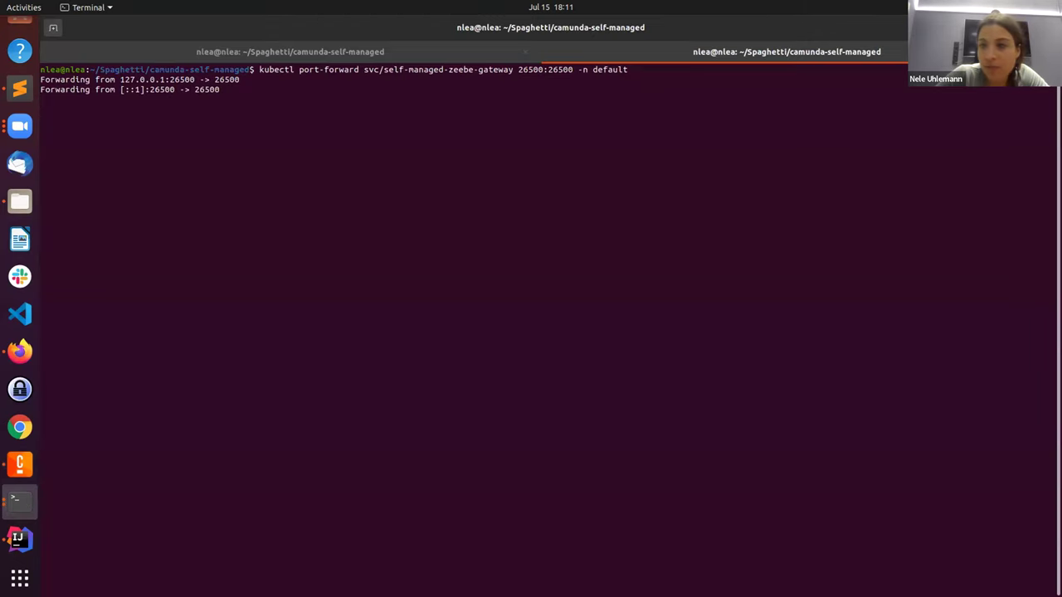
click(19, 475)
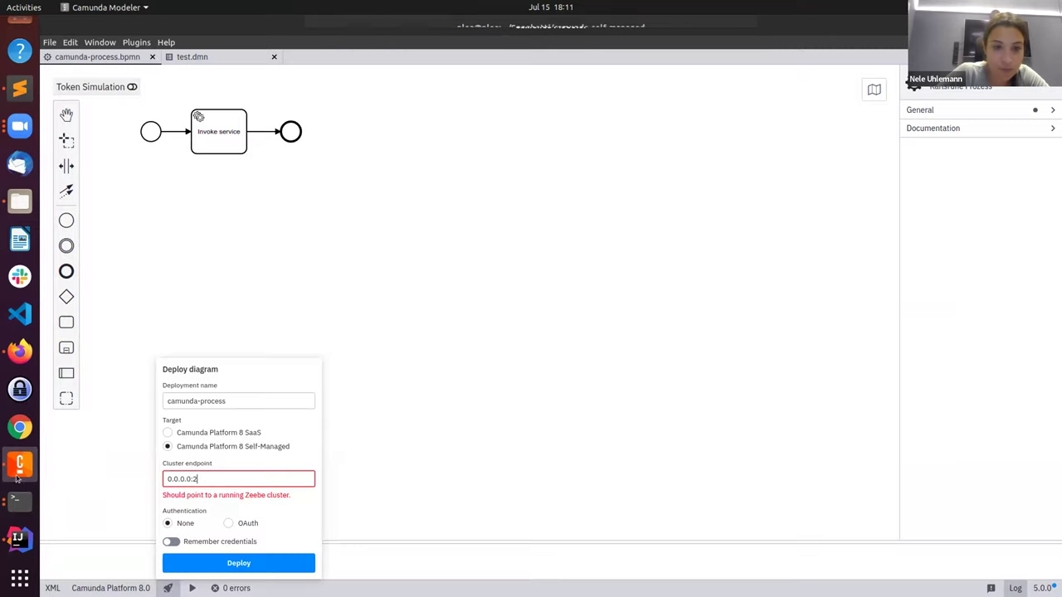
text(6500)
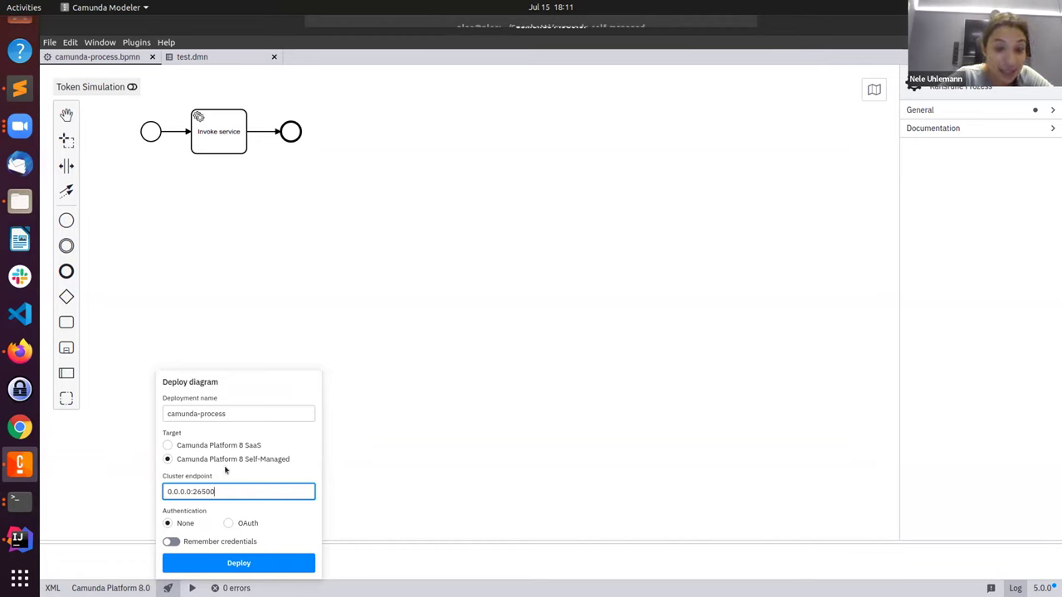
click(230, 564)
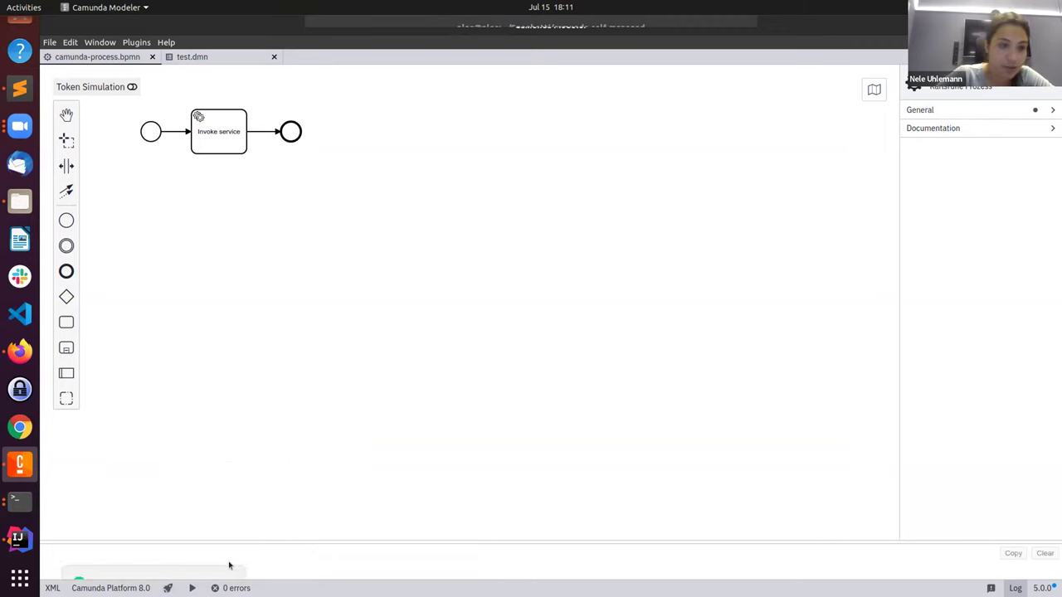
click(19, 502)
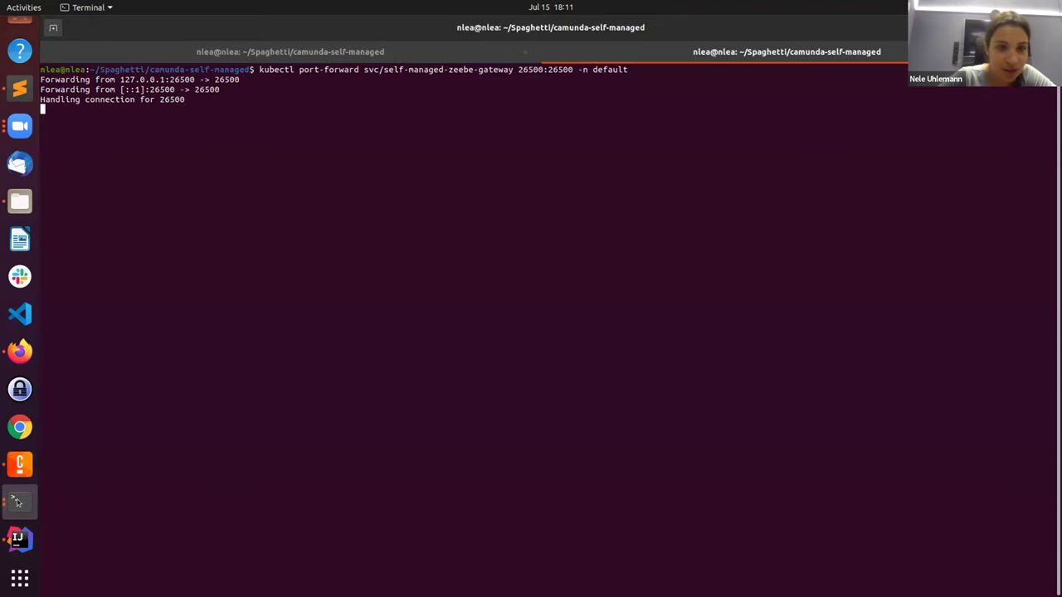
Step: Recheck pods and forward self-managed-operate to local port 8081 in a third terminal tab
click(261, 52)
key(Up)
key(Return)
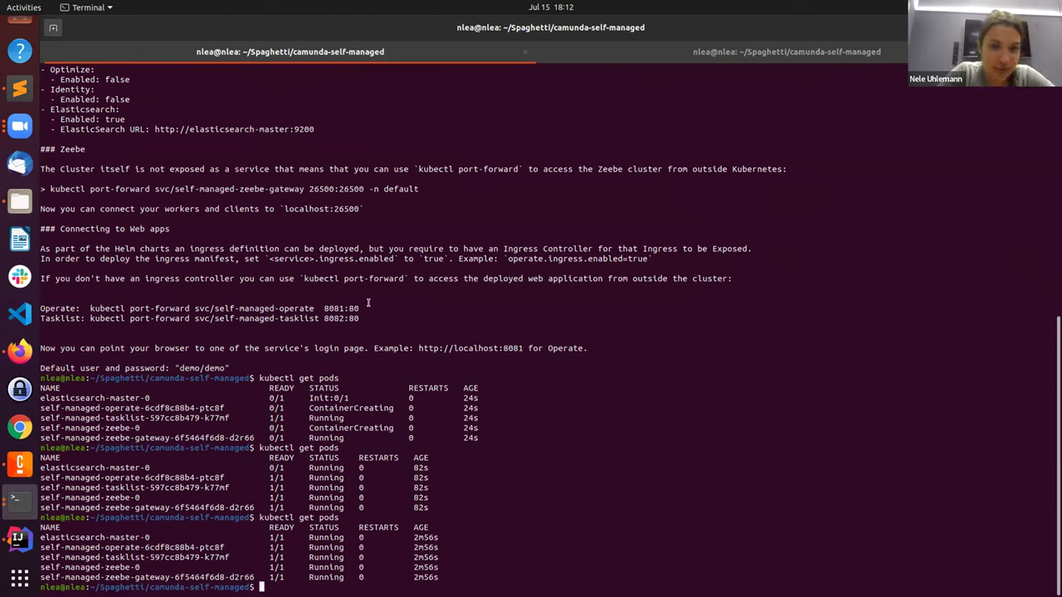
drag(360, 307, 87, 308)
key(ctrl+c)
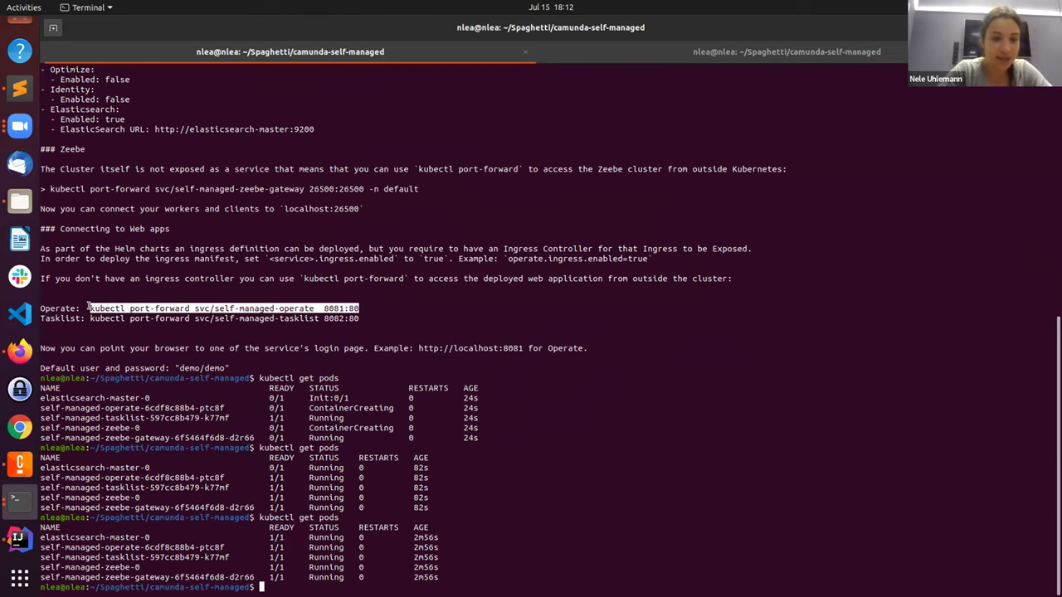
click(56, 29)
middle_click(443, 87)
key(Return)
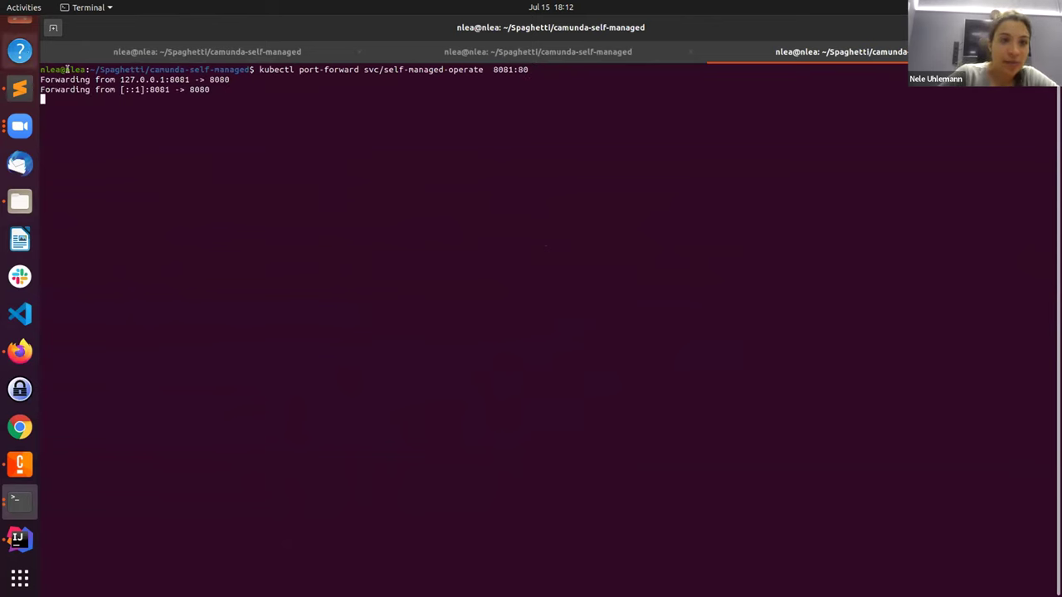
click(19, 352)
Step: Open Camunda Operate in a new tab at localhost:8081, correcting the mistyped port 8080
click(797, 26)
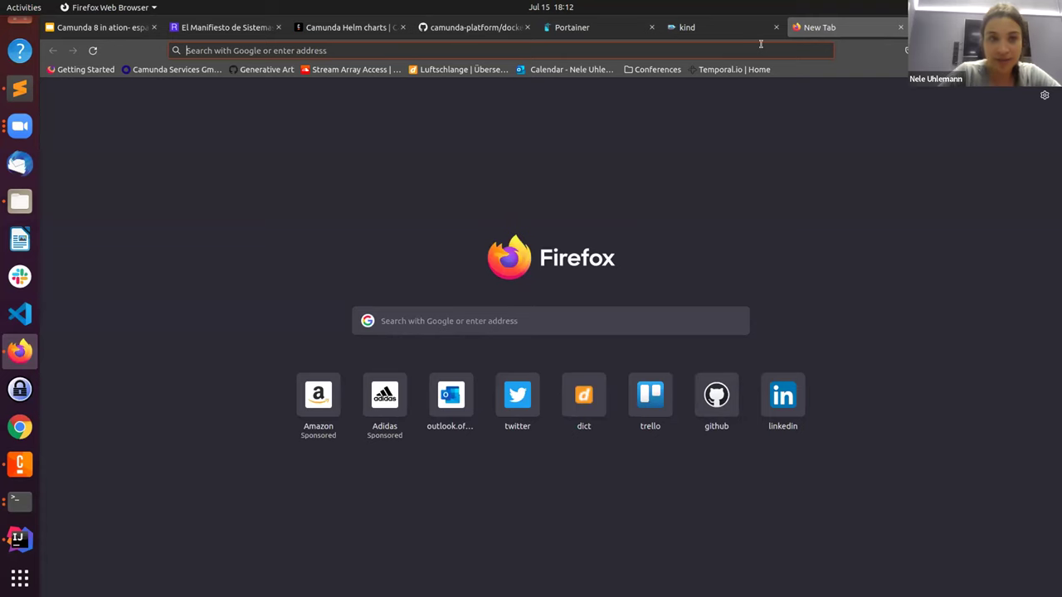
text(localhost:8080)
key(Return)
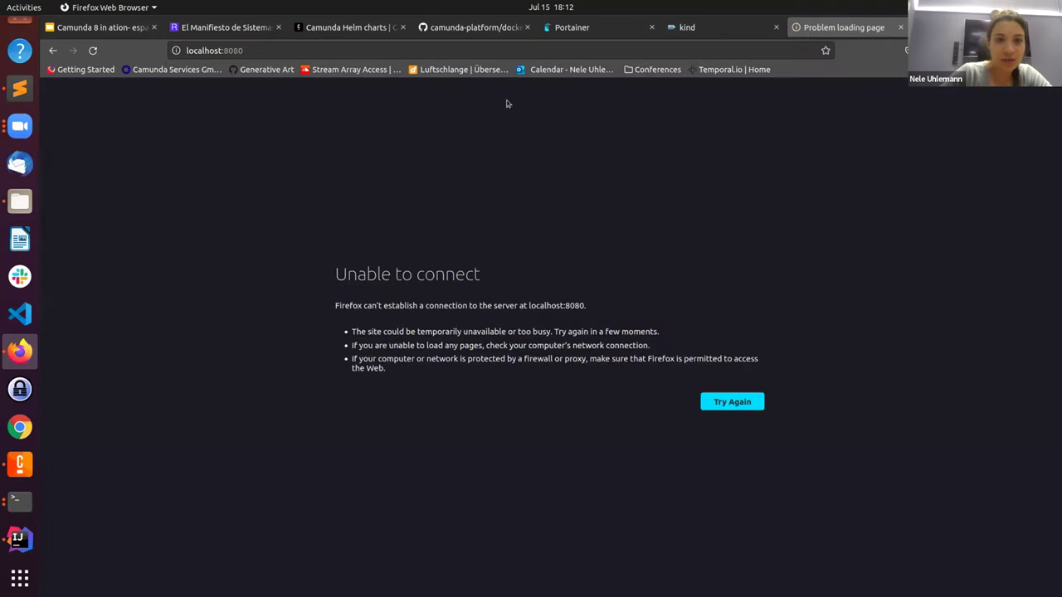
click(317, 44)
key(End)
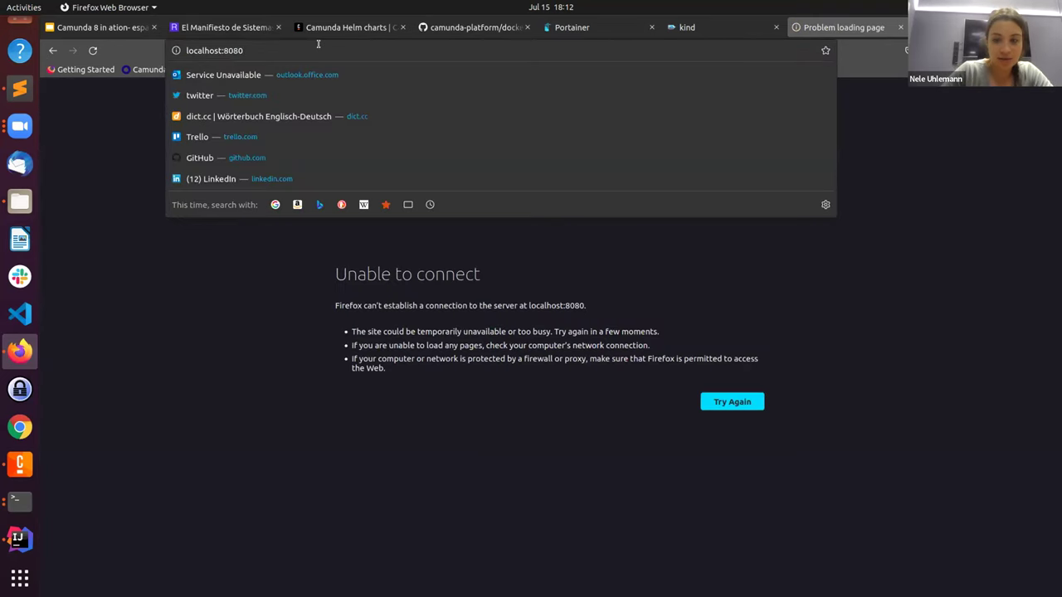
key(BackSpace)
text(1)
key(Return)
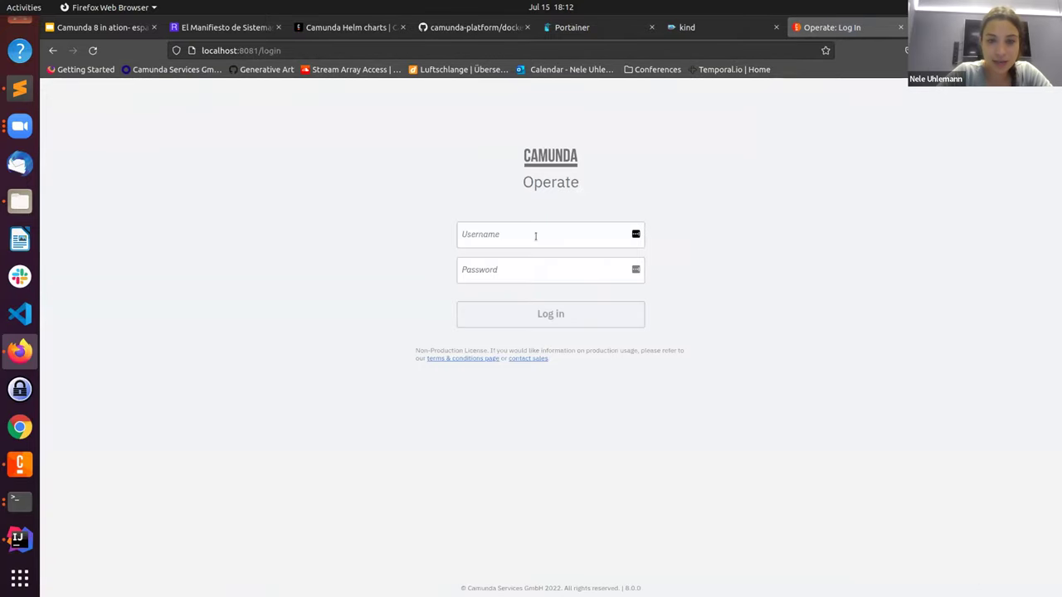
Step: Log in to Operate, decline saving the login, and view the deployed Karlsruhe Prozess
click(536, 236)
text(demo)
key(Tab)
text(demo)
key(Return)
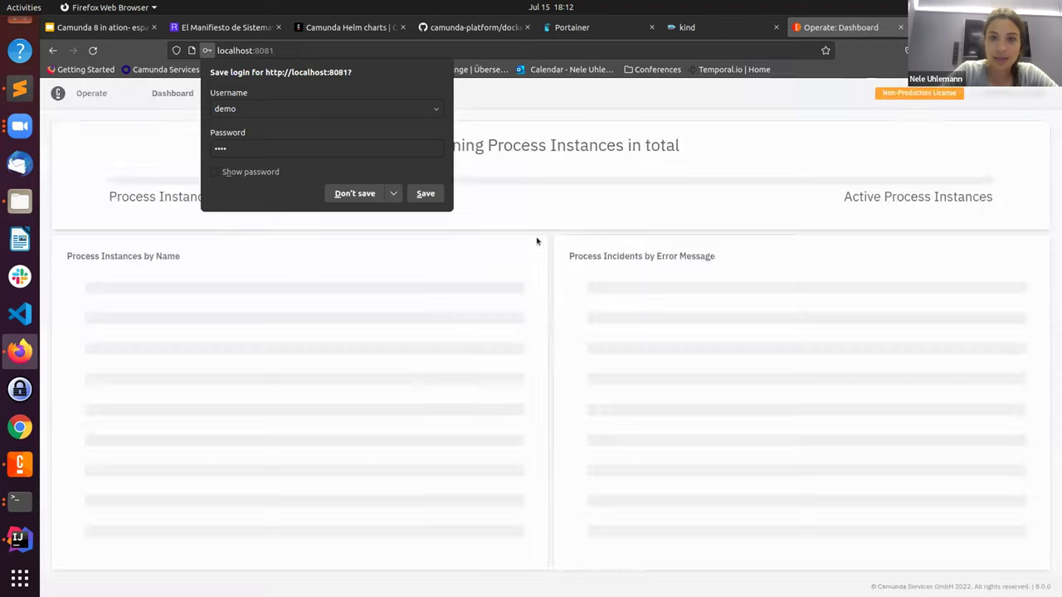
click(354, 194)
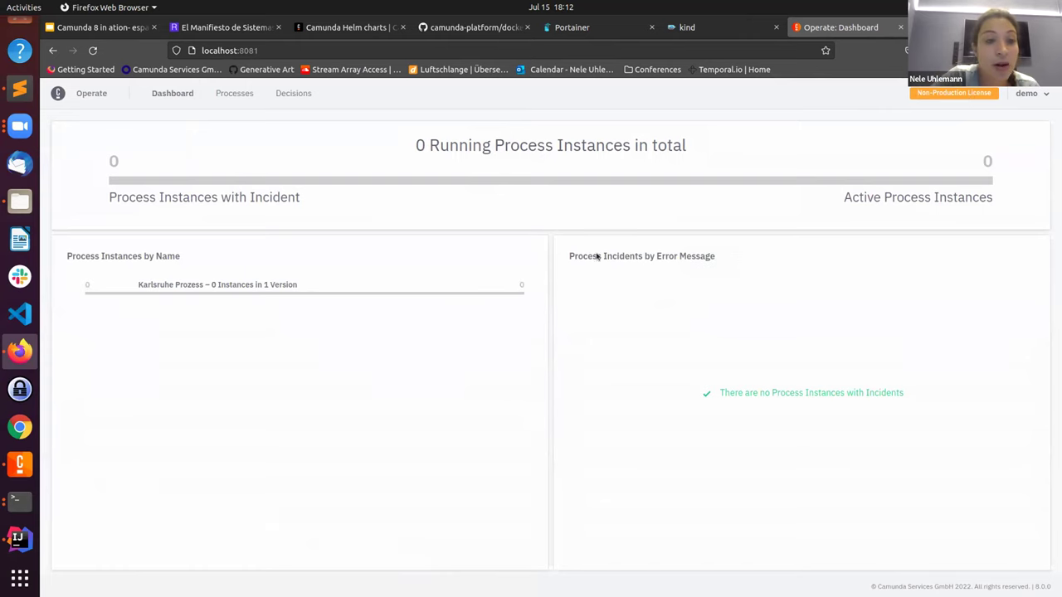
click(206, 284)
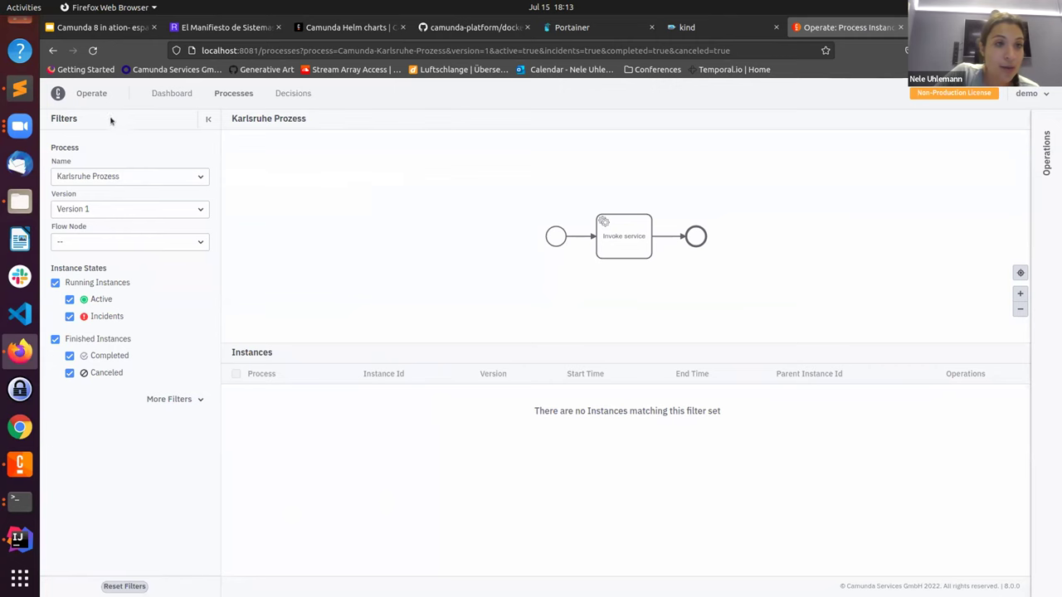
click(111, 30)
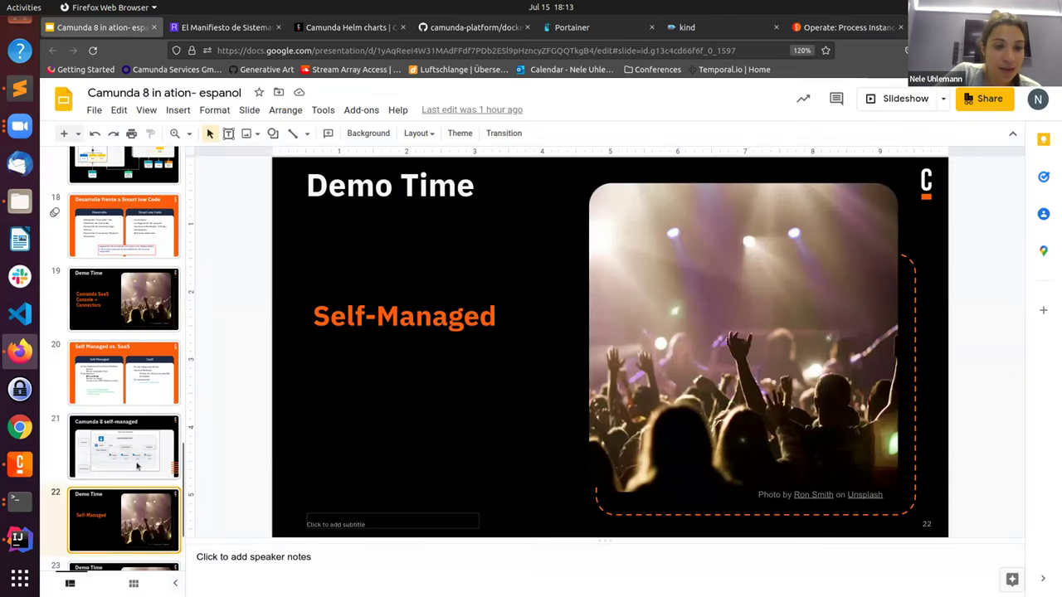